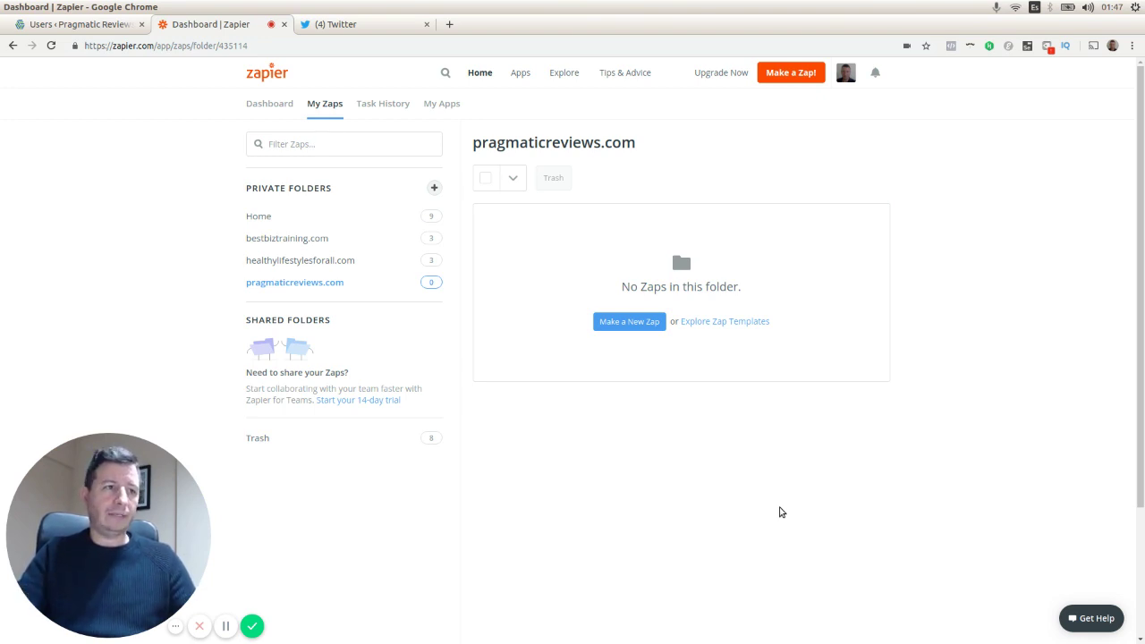
- Make a new zap in the pragmaticreviews.com folder, opening the Zap editor
left_click(617, 323)
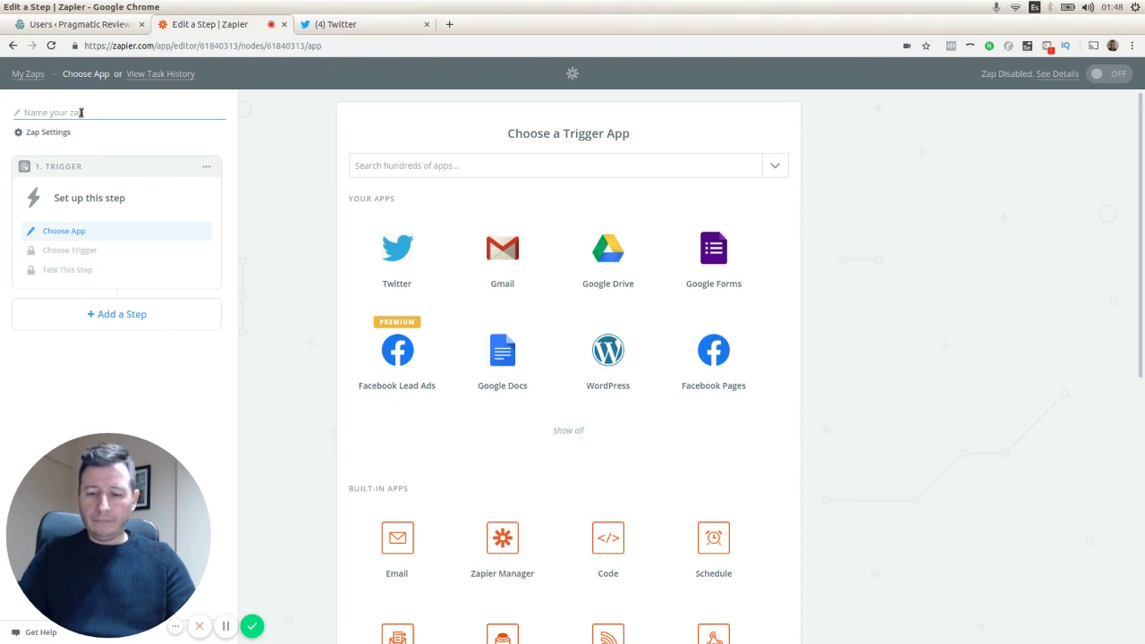
- Name the zap 'WP to Twitter' and pick WordPress as the trigger app
type("W")
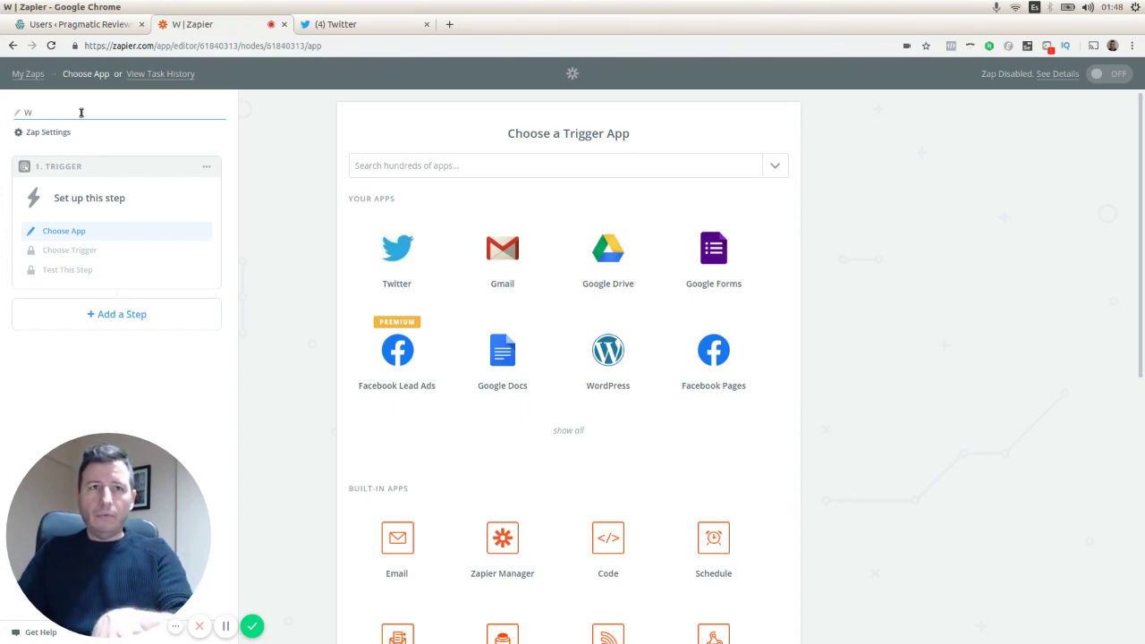
type("P to T")
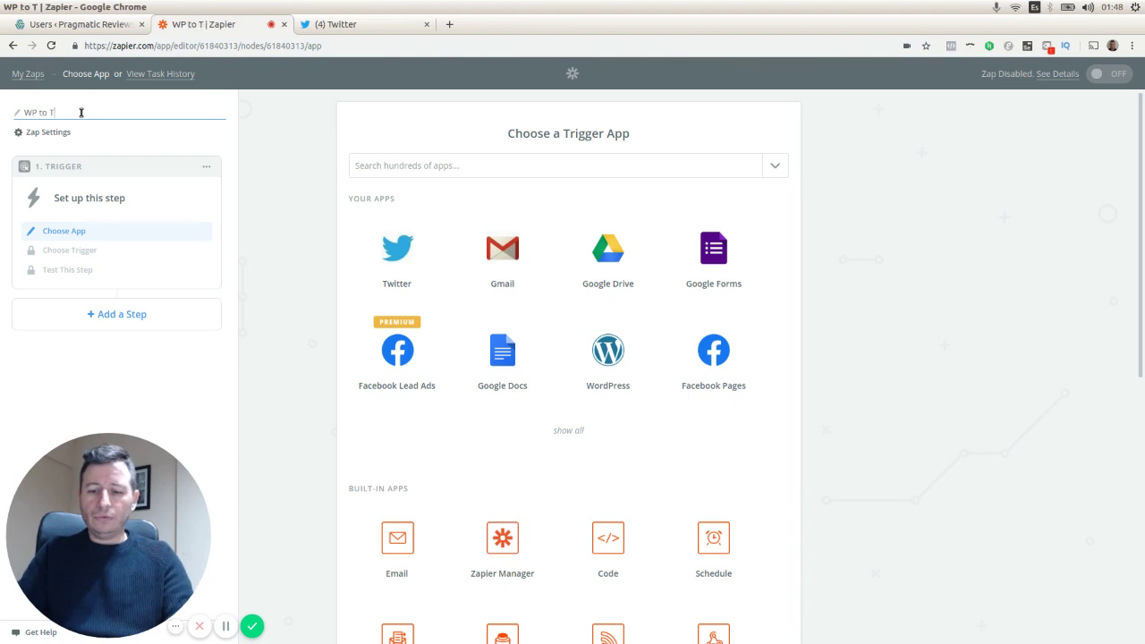
type("witter")
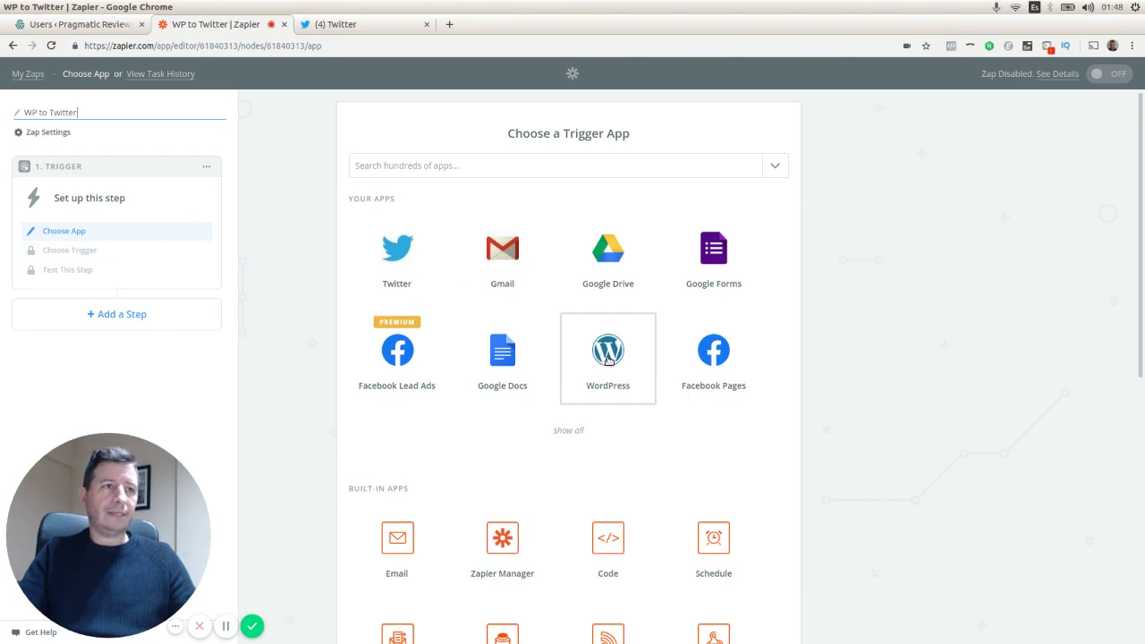
left_click(607, 356)
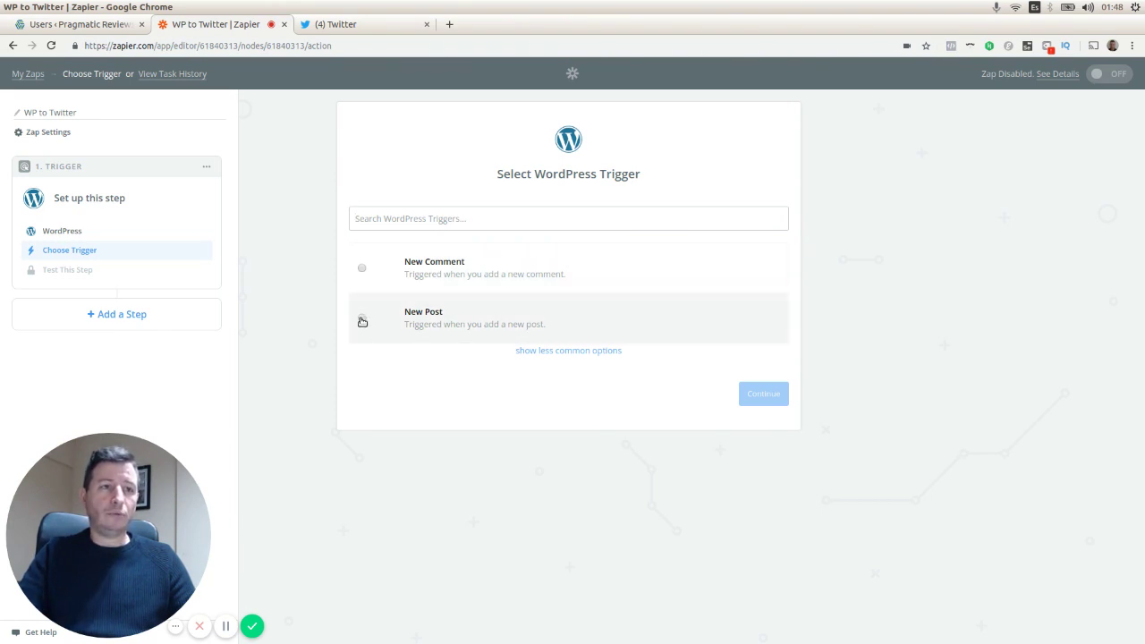
- Choose New Post as the WordPress trigger and continue to account selection
left_click(362, 320)
left_click(739, 403)
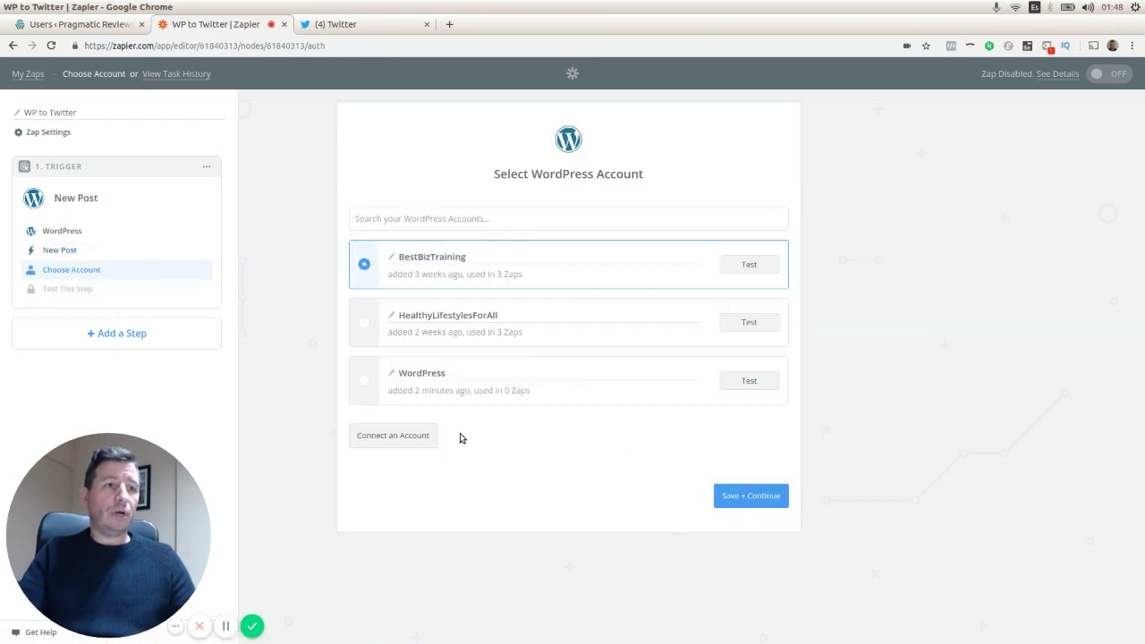
- Start connecting a new WordPress account and copy the site address from Sublime Text
left_click(402, 437)
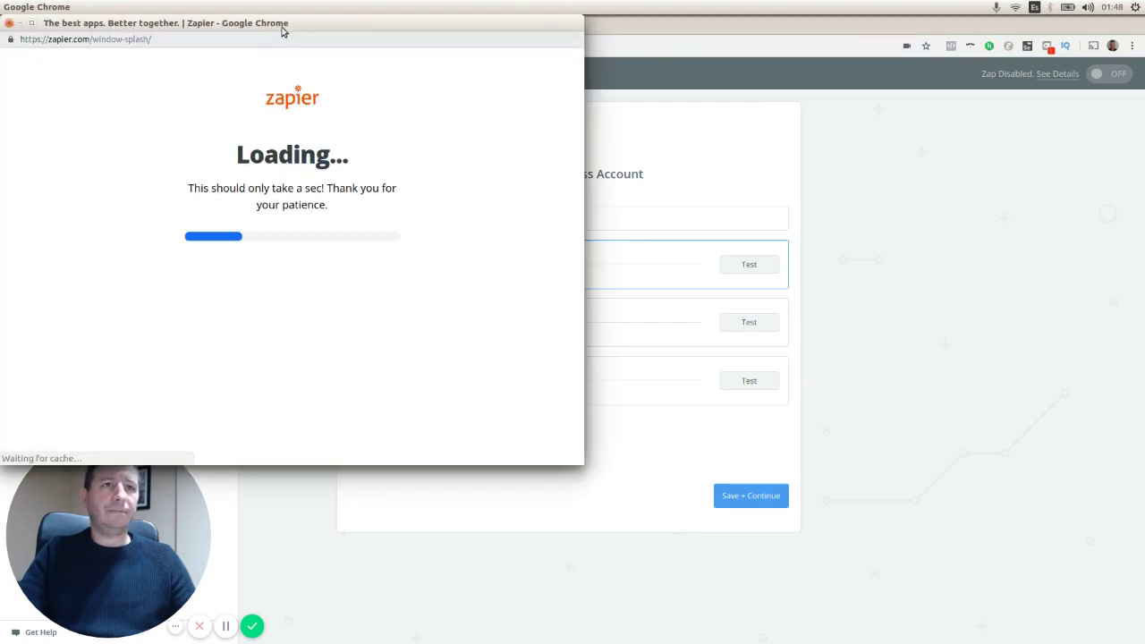
left_click_drag(287, 23, 408, 71)
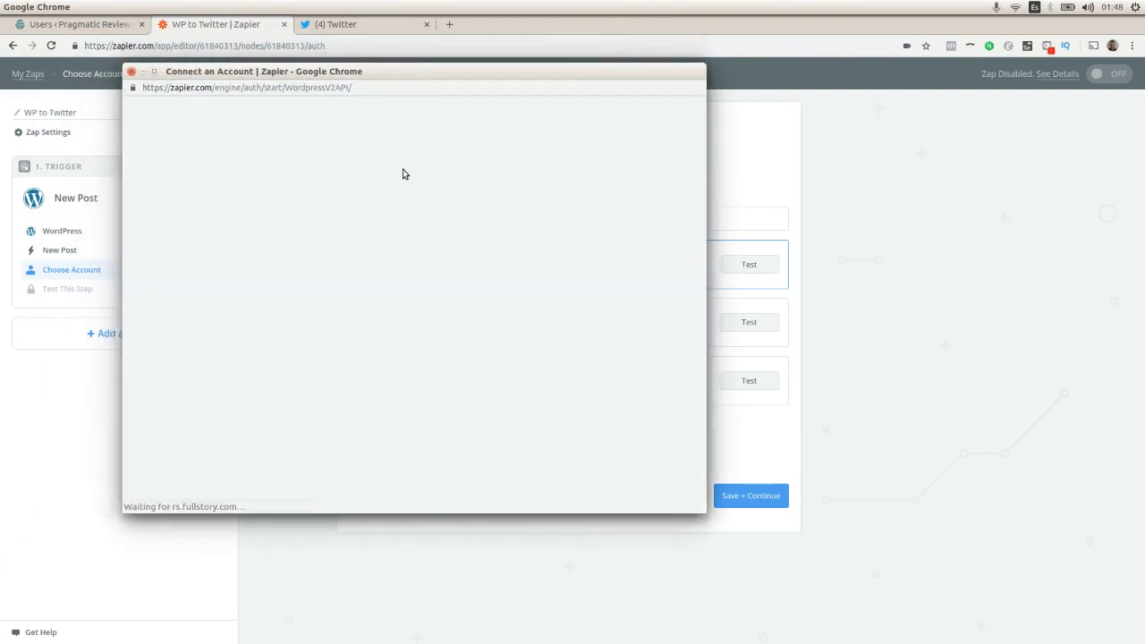
left_click(375, 298)
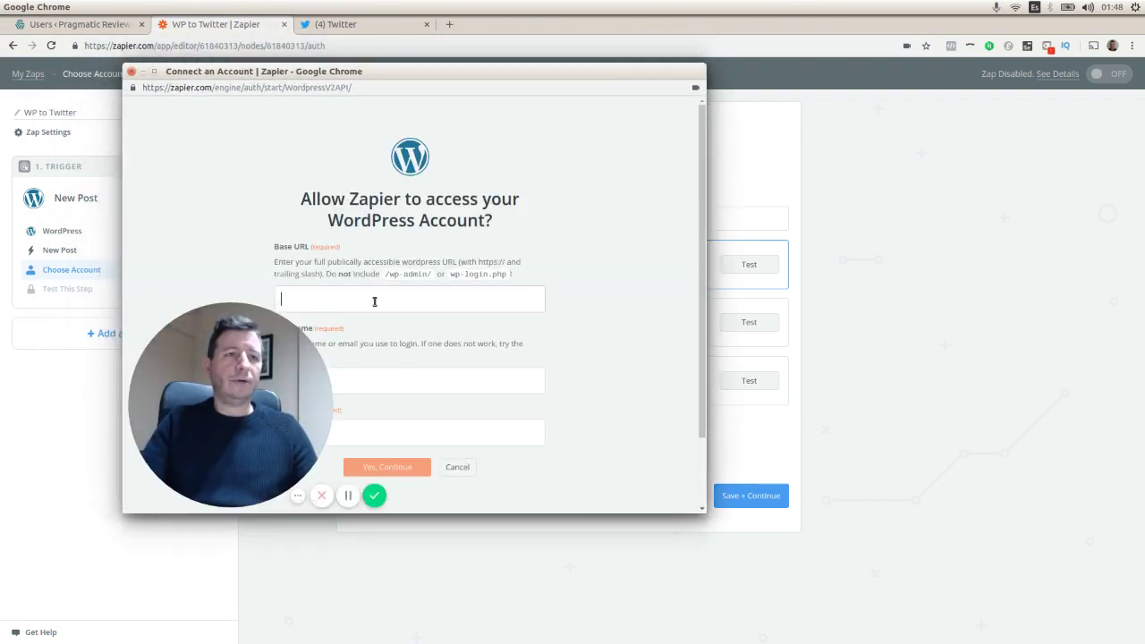
key("alt+Tab")
key("alt+Tab")
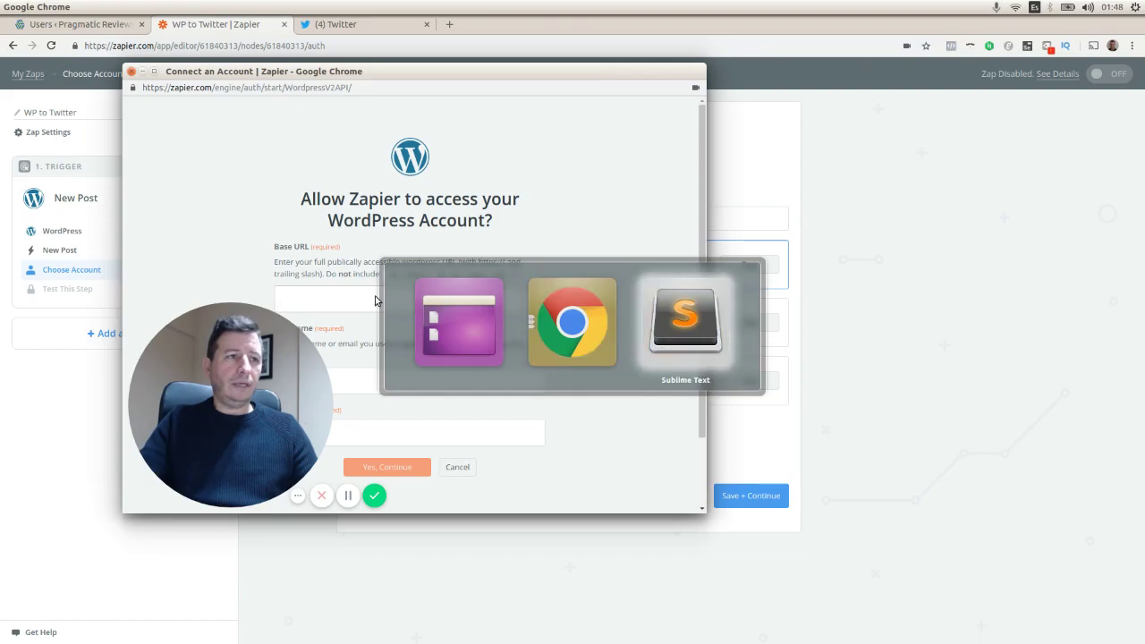
key("shift+End")
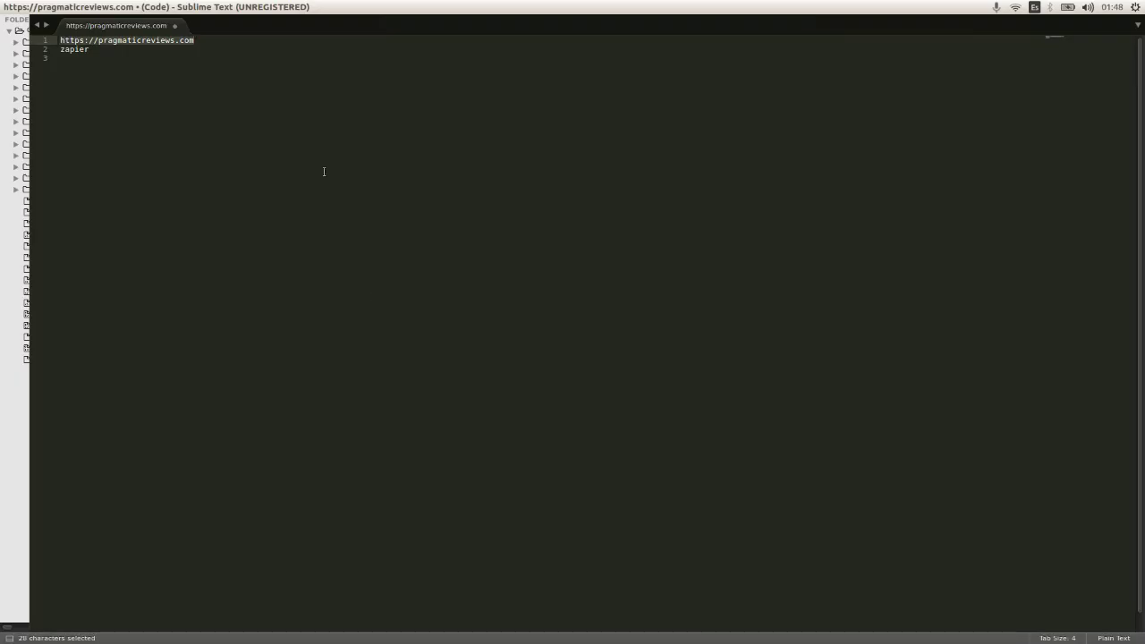
key("ctrl+c")
key("alt+Tab")
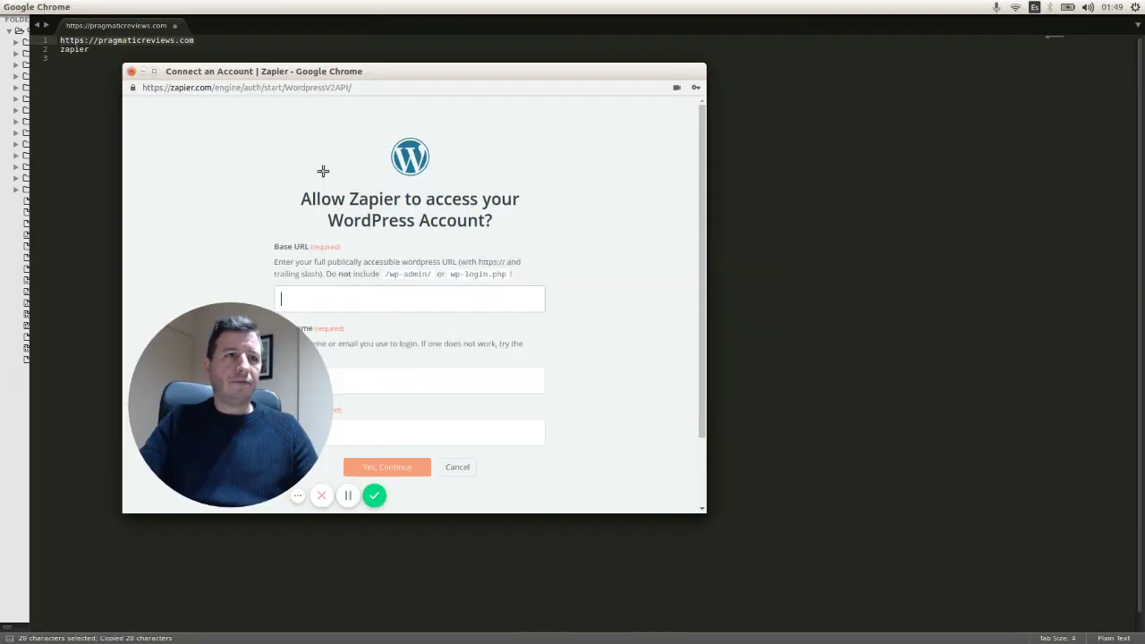
- Paste the site address into Base URL, enter the WordPress login credentials, and submit
left_click(419, 296)
key("ctrl+v")
left_click(412, 385)
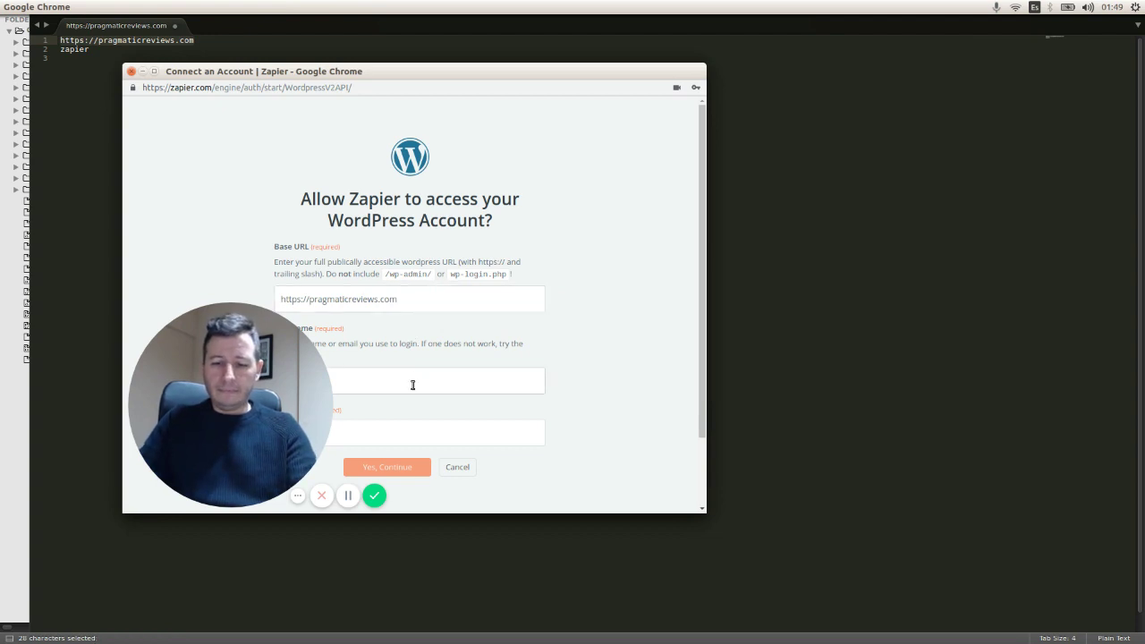
key("Tab")
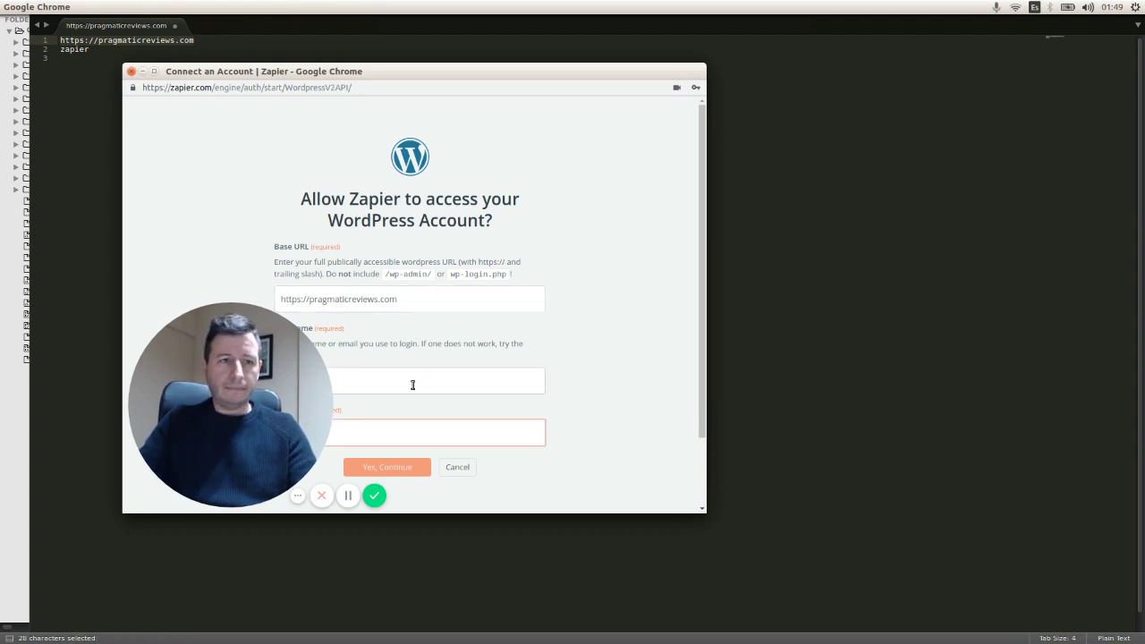
left_click(400, 469)
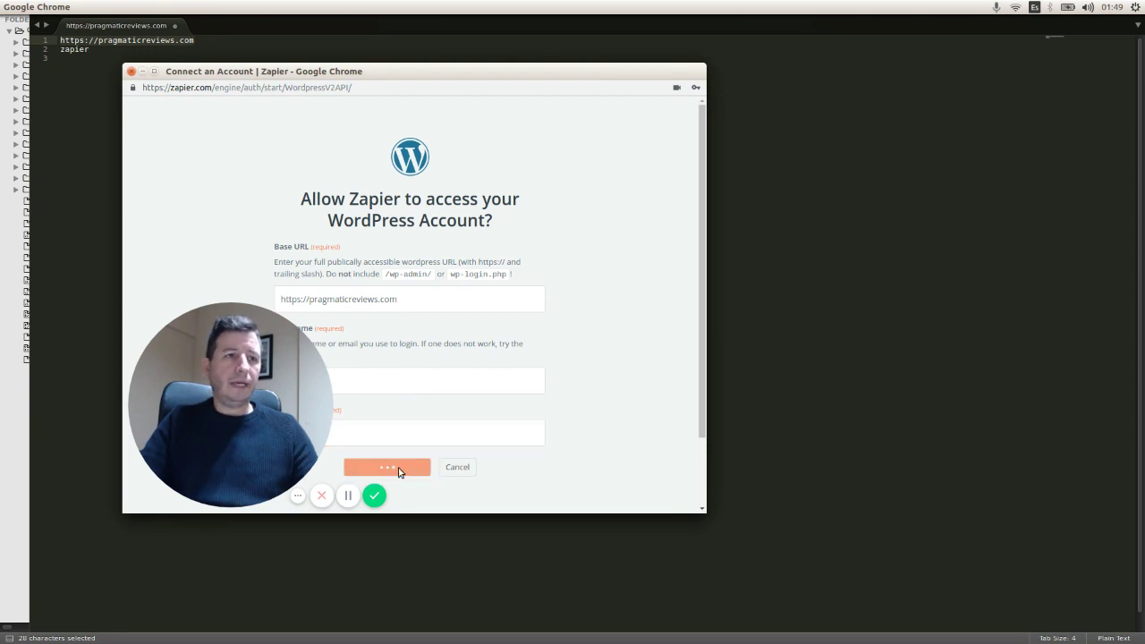
key("alt+Tab")
key("alt+Tab")
key("alt+Tab")
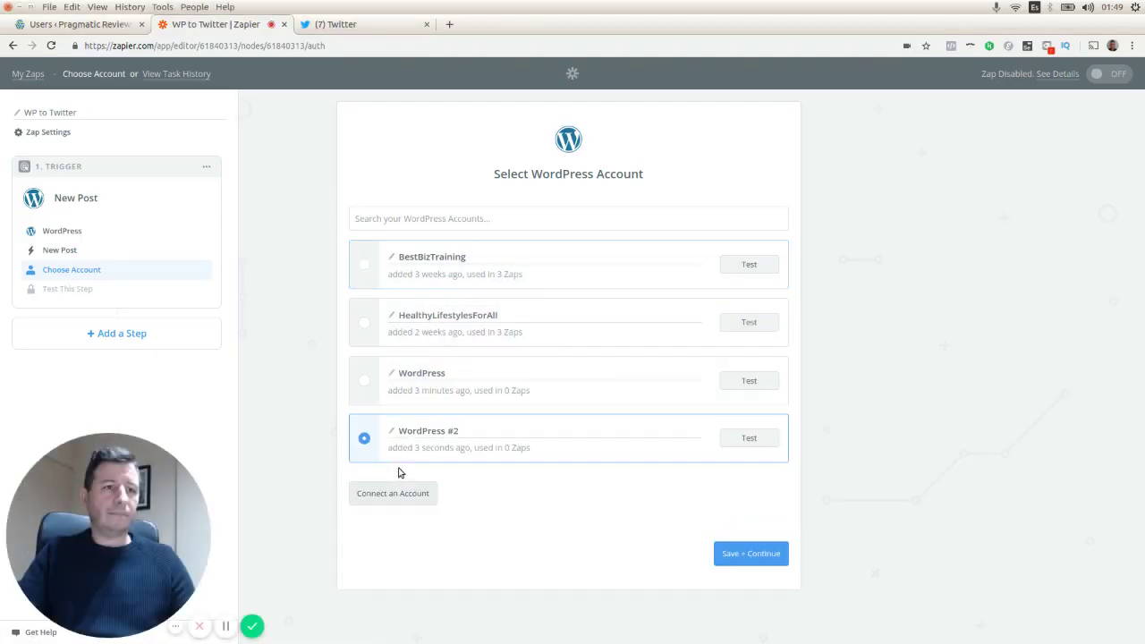
- Rename the new WordPress account to 'WP Account', test it successfully, and save
key("alt+Tab")
key("alt+Tab")
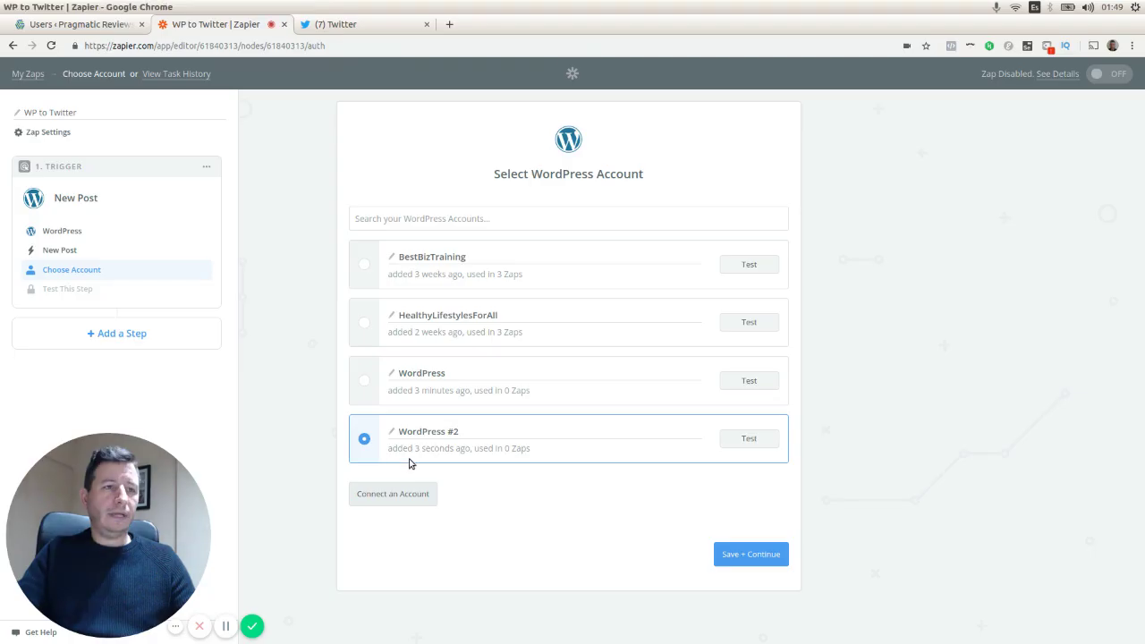
left_click(455, 434)
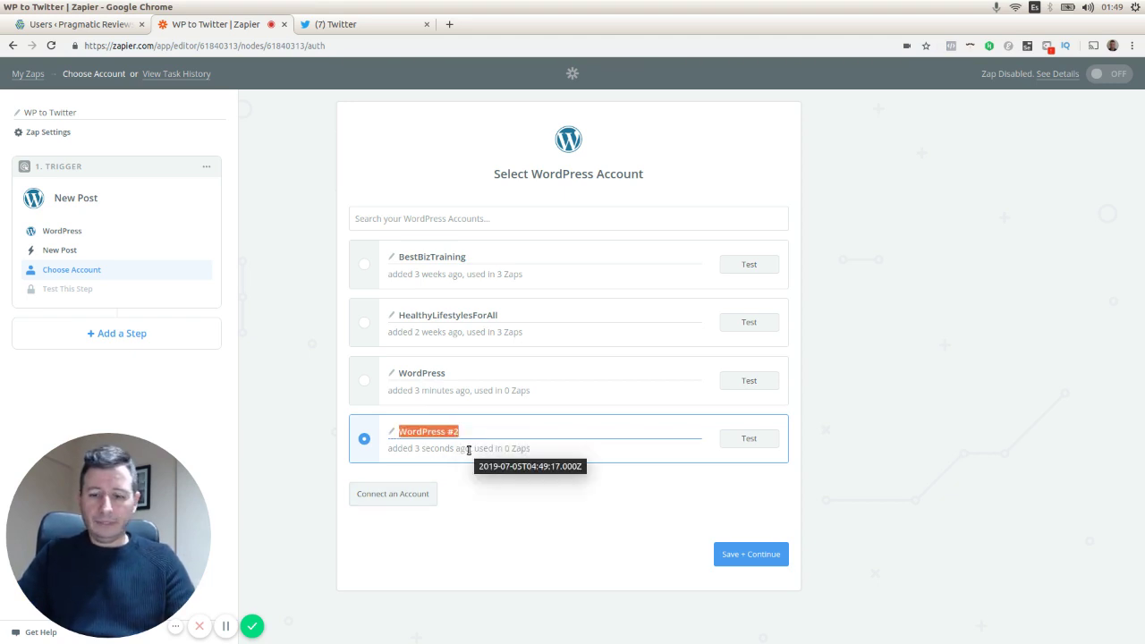
key("BackSpace")
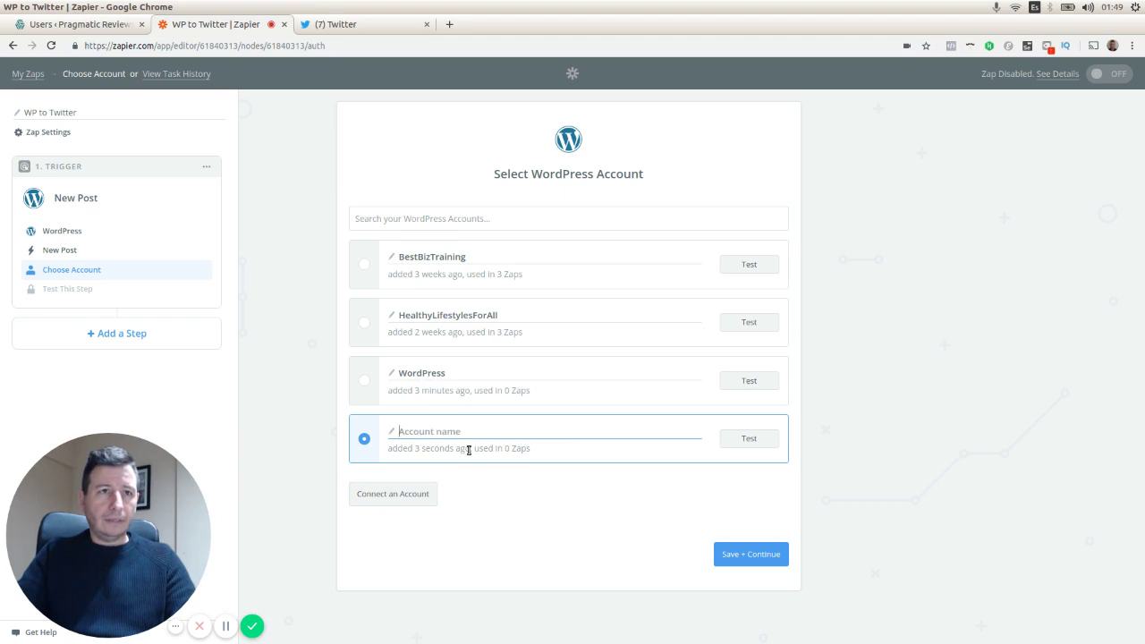
type("WP")
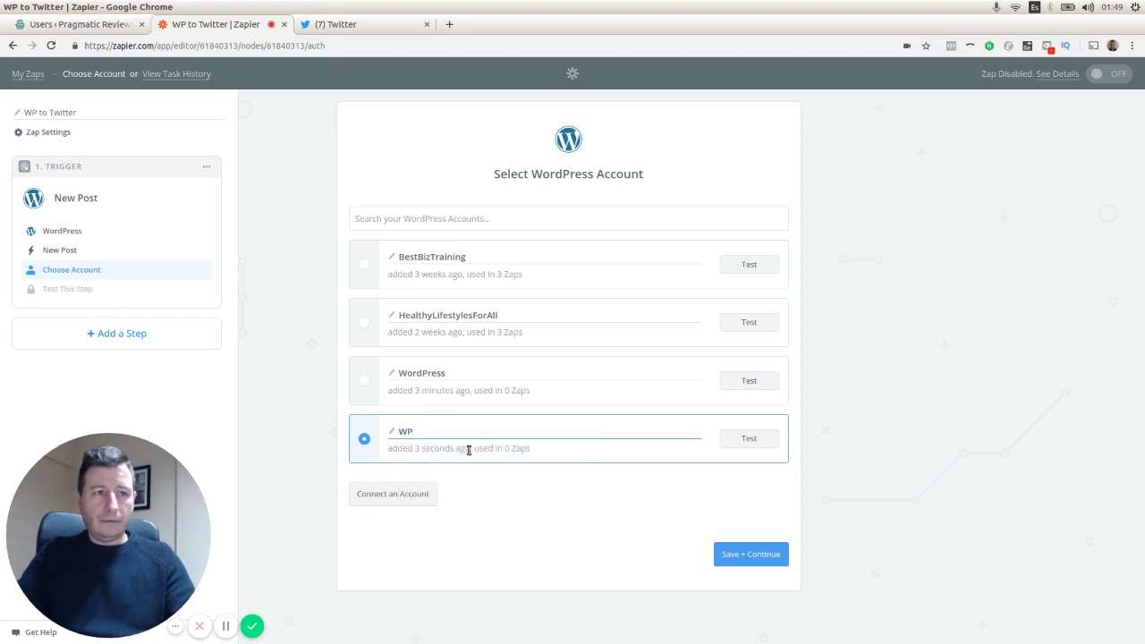
type(" Account")
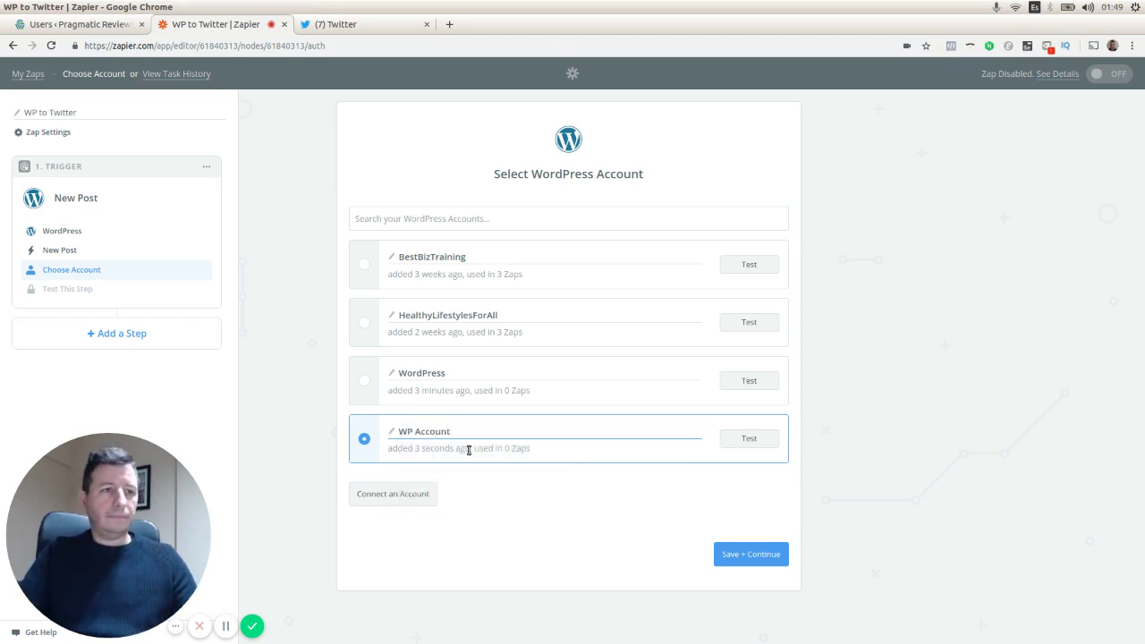
key("Return")
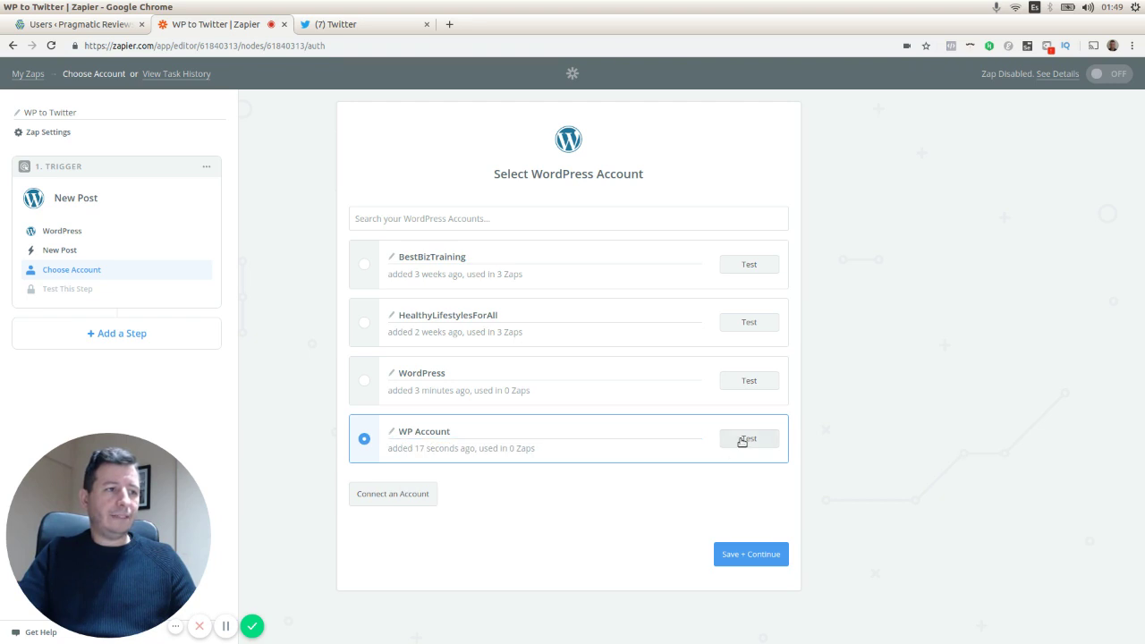
left_click(742, 440)
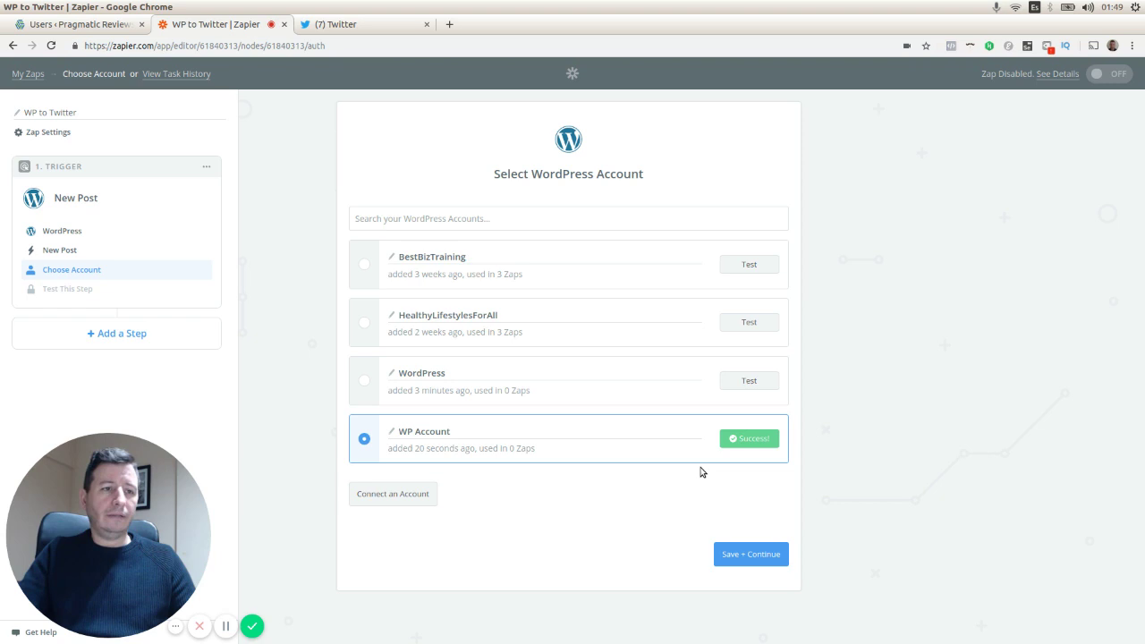
left_click(757, 555)
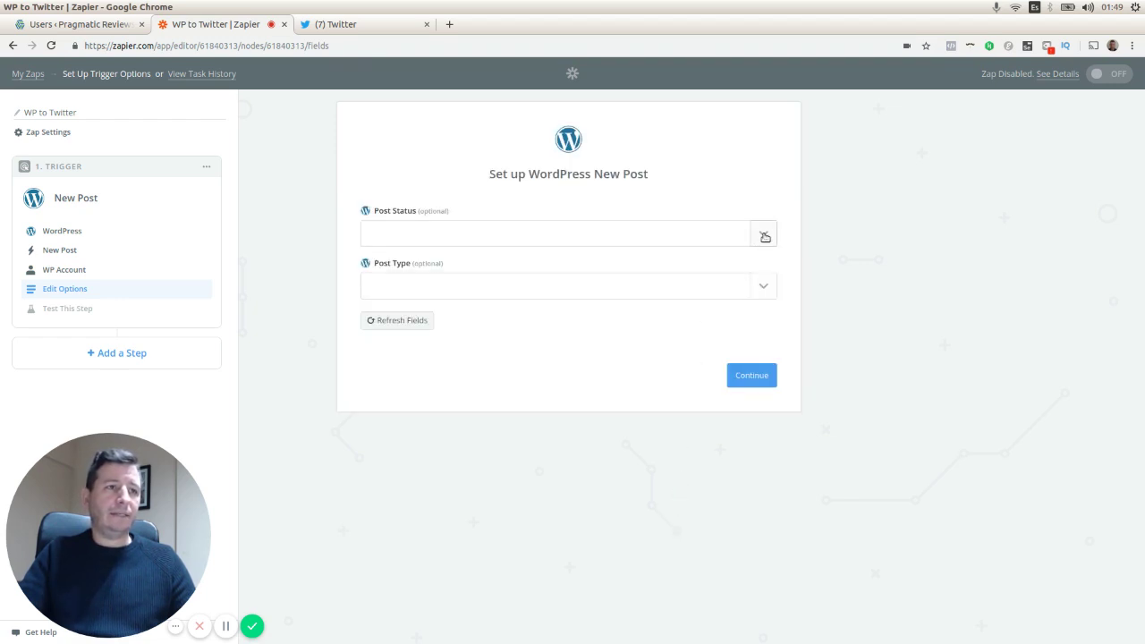
- Set Post Status to Published and Post Type to Posts, then continue
left_click(765, 236)
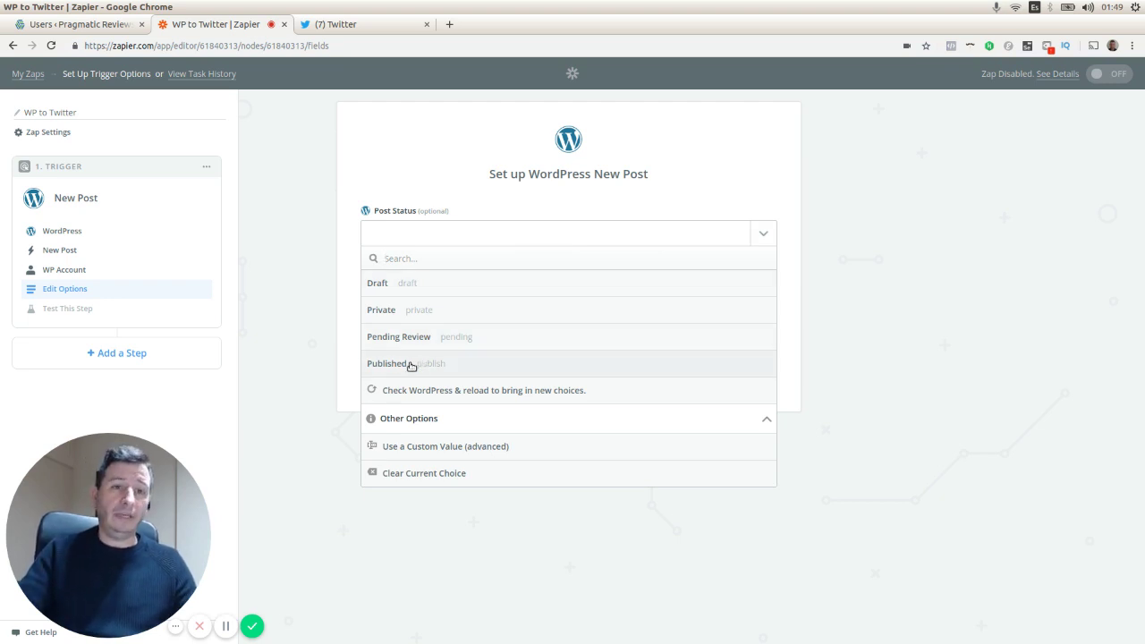
left_click(411, 366)
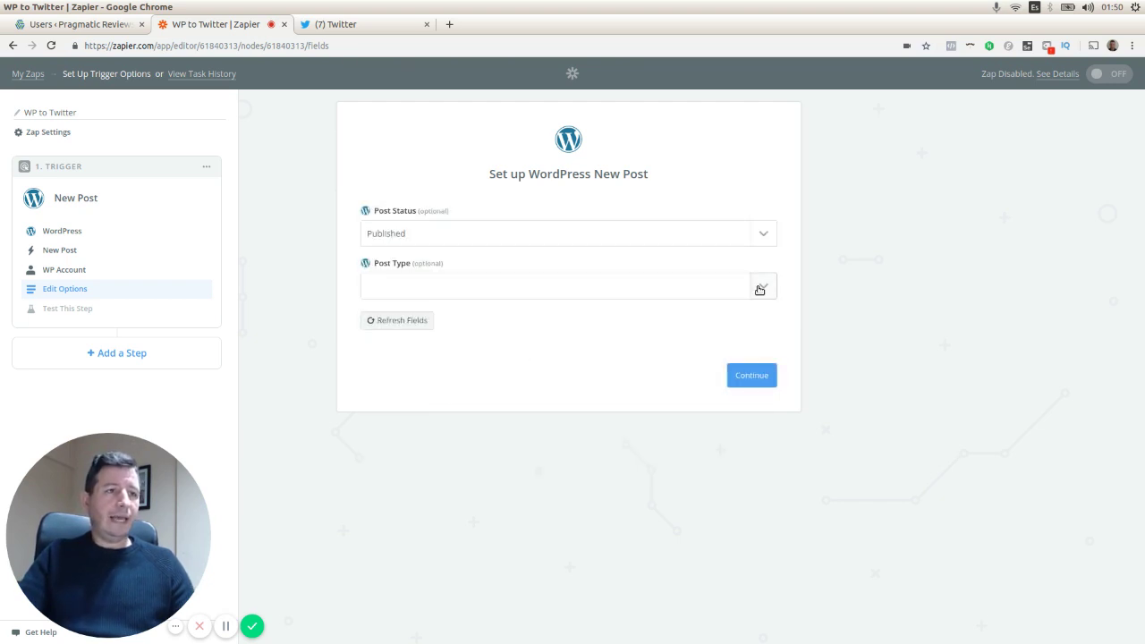
left_click(760, 289)
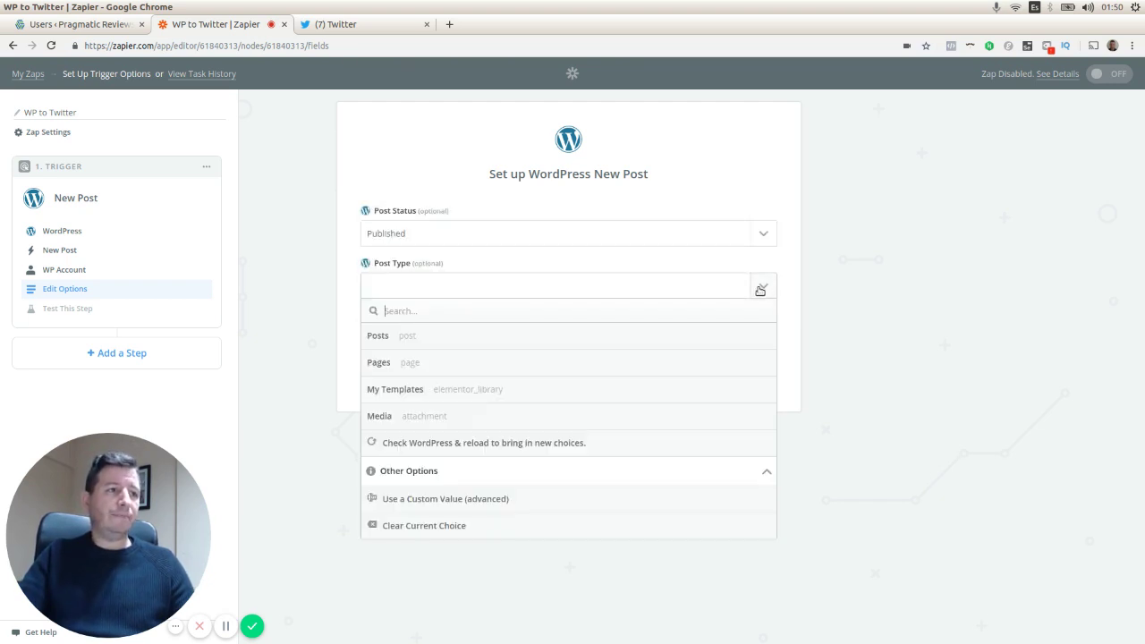
left_click(398, 340)
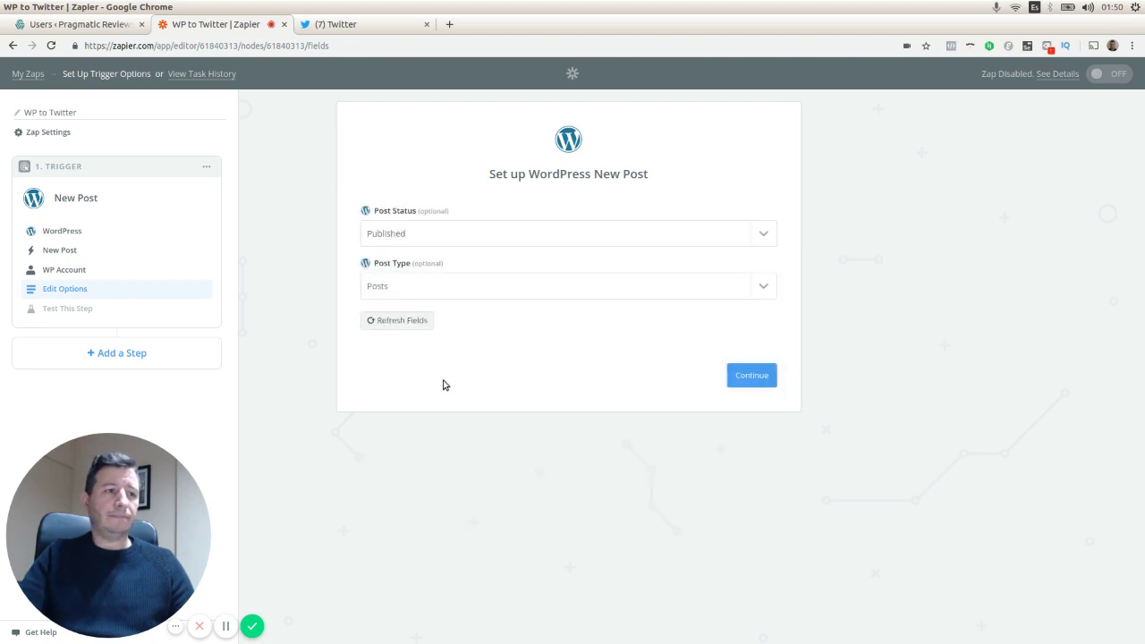
left_click(752, 375)
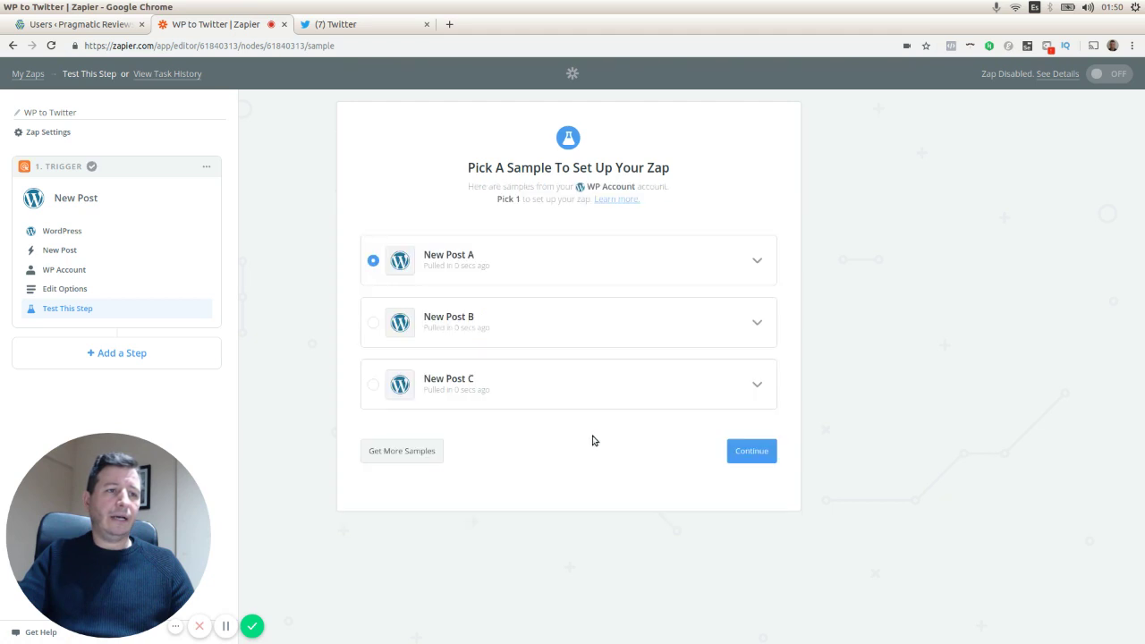
- Expand New Post A, review its fields including post_name, collapse it, and continue
left_click(756, 259)
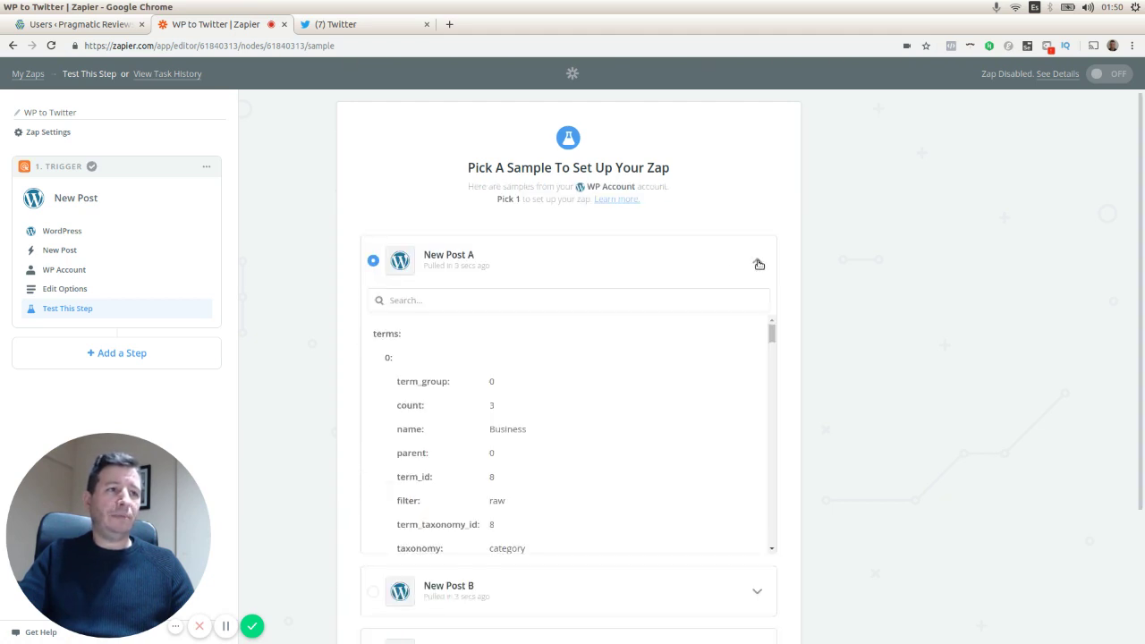
scroll(643, 374, "down", 5)
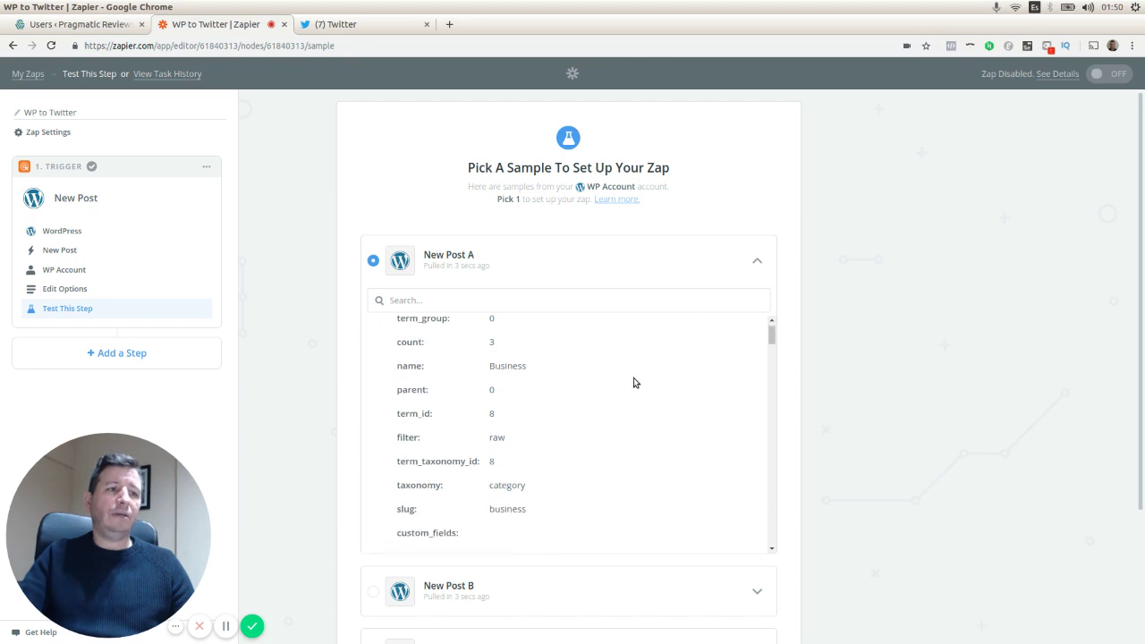
scroll(632, 380, "down", 10)
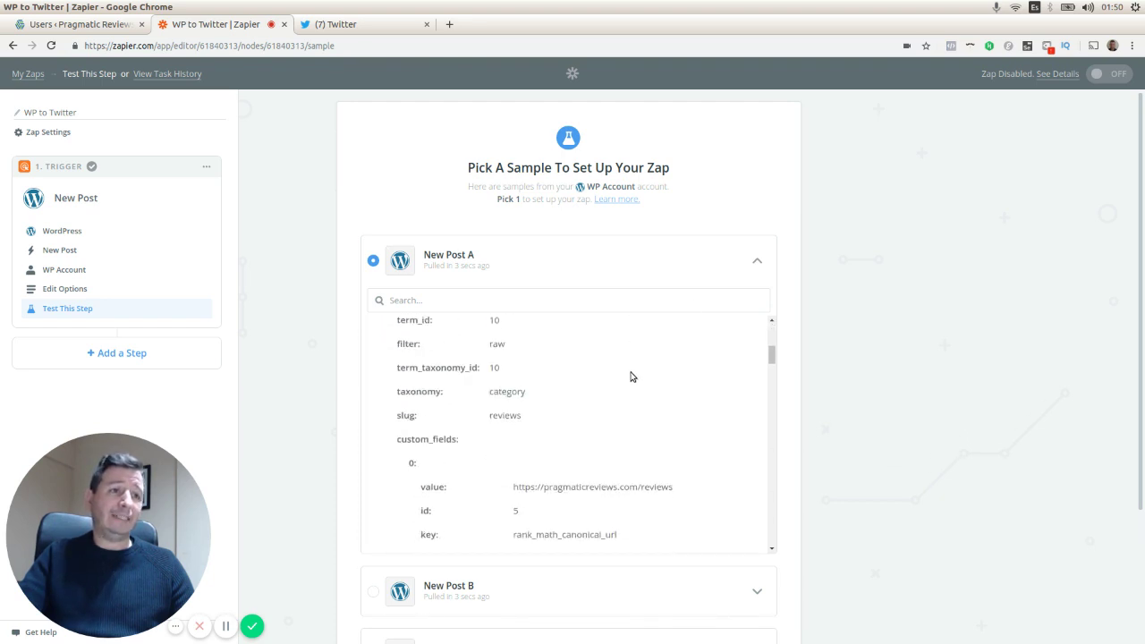
scroll(631, 378, "down", 10)
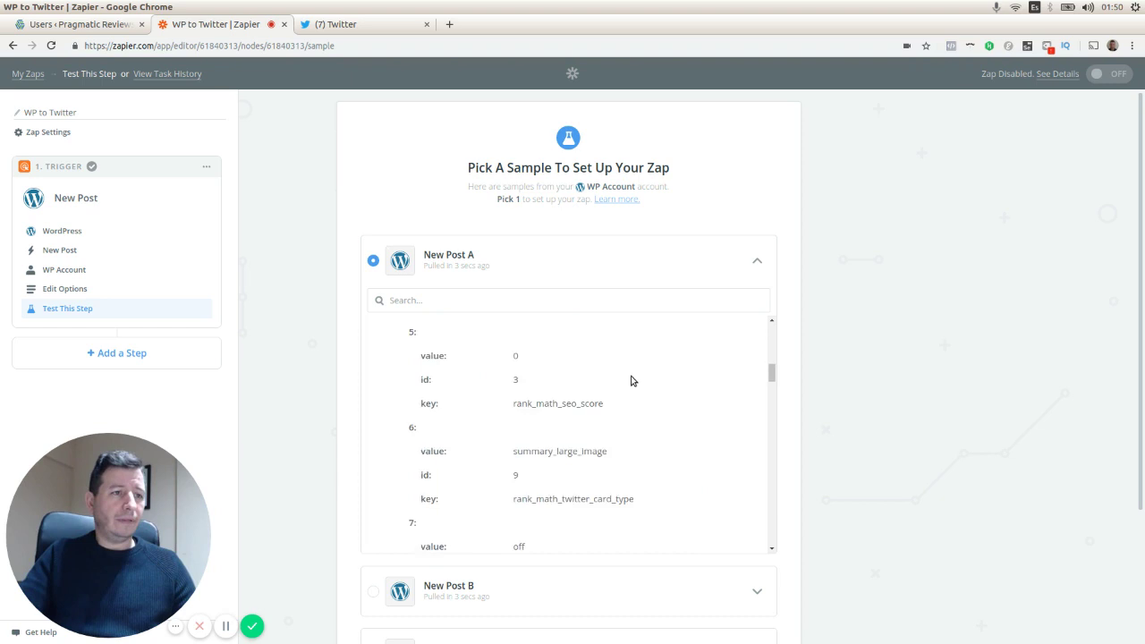
scroll(634, 358, "down", 3)
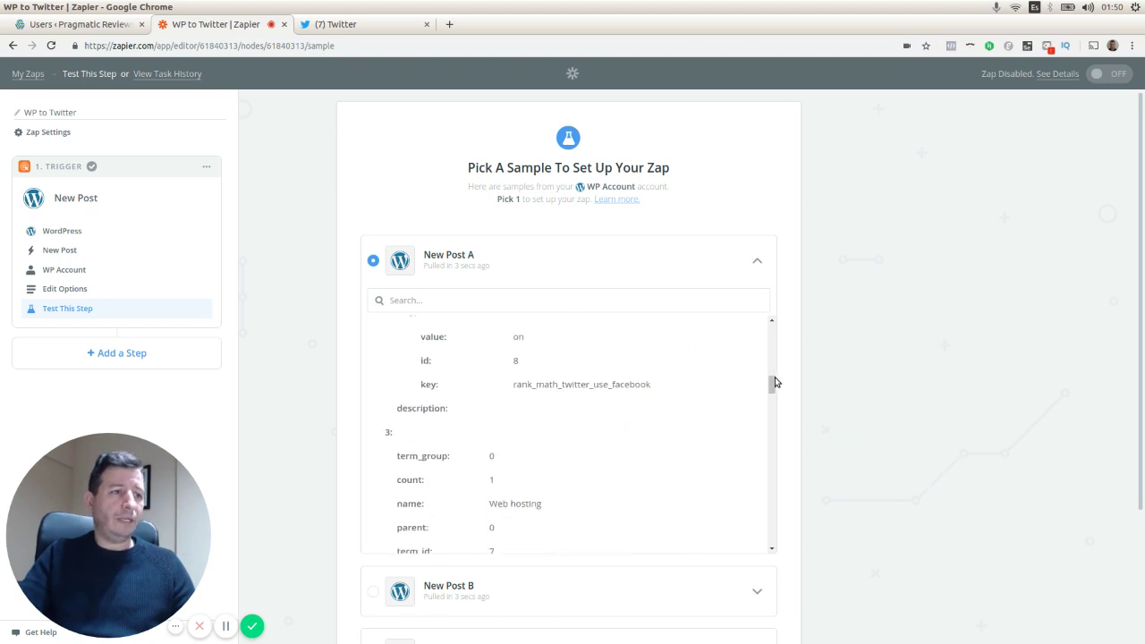
left_click_drag(773, 384, 768, 503)
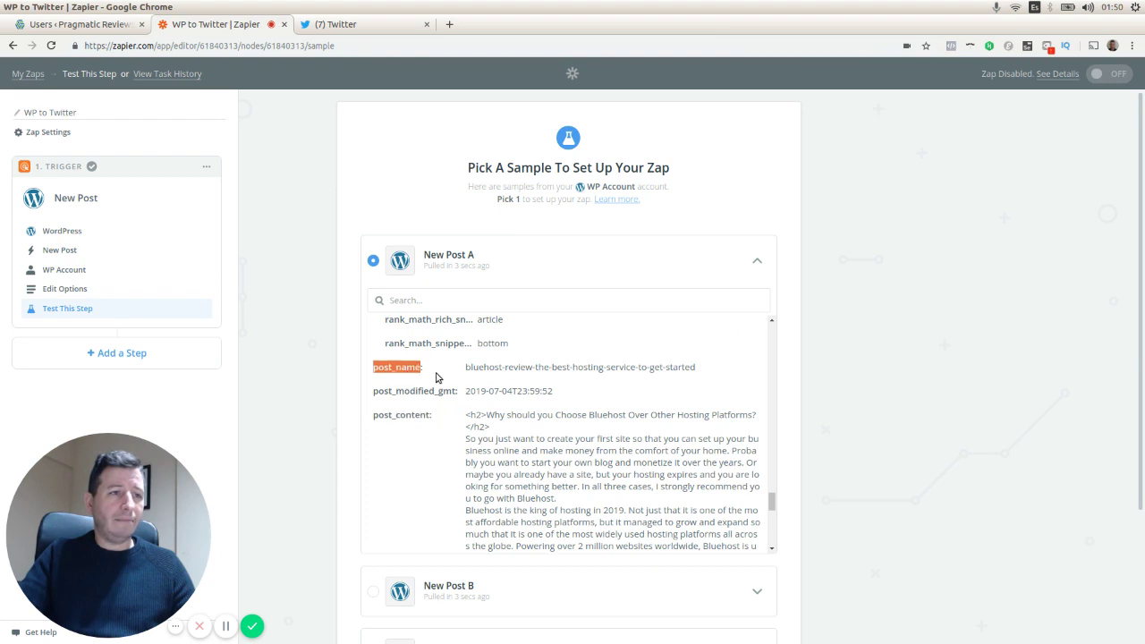
left_click_drag(462, 376, 686, 374)
scroll(690, 414, "up", 2)
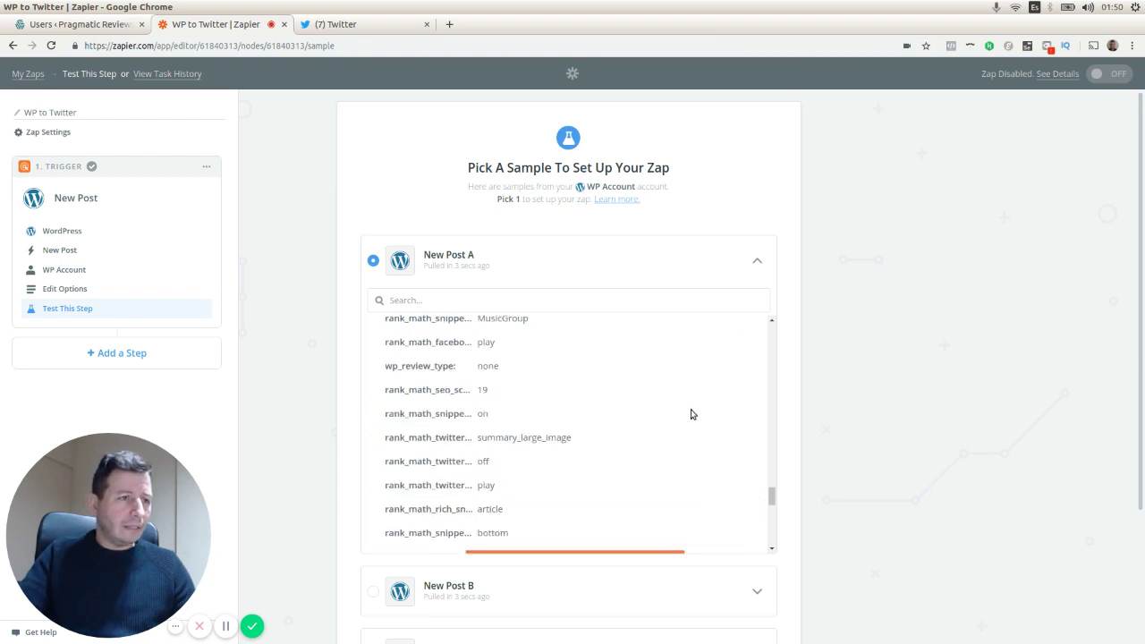
scroll(700, 439, "down", 2)
scroll(704, 438, "up", 6)
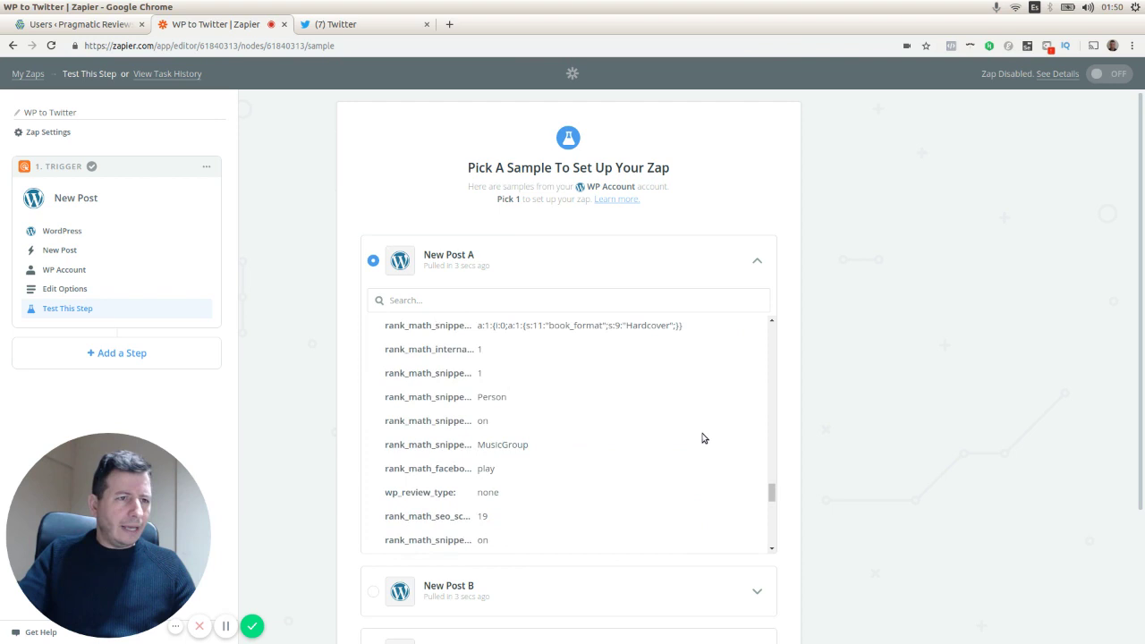
scroll(703, 438, "up", 2)
left_click_drag(770, 483, 775, 313)
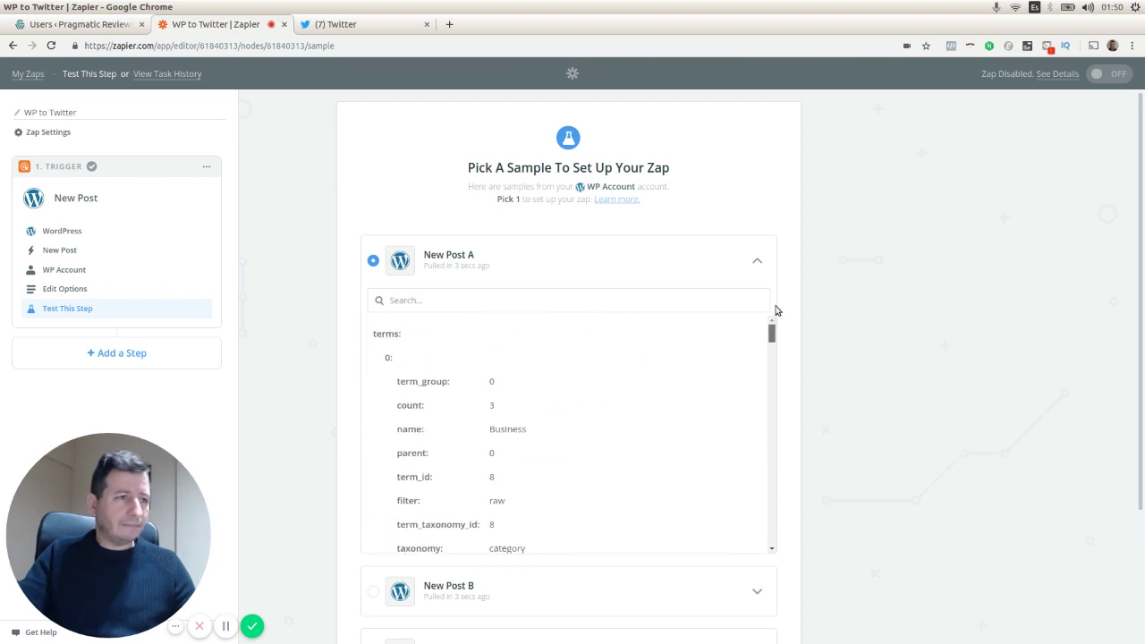
left_click(757, 263)
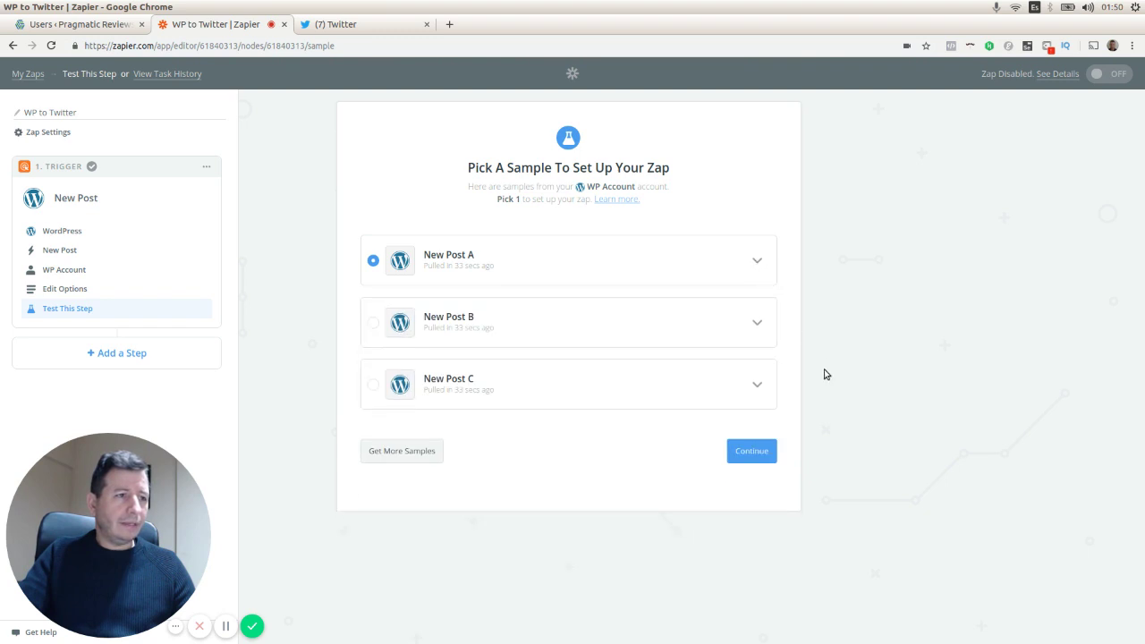
left_click(752, 452)
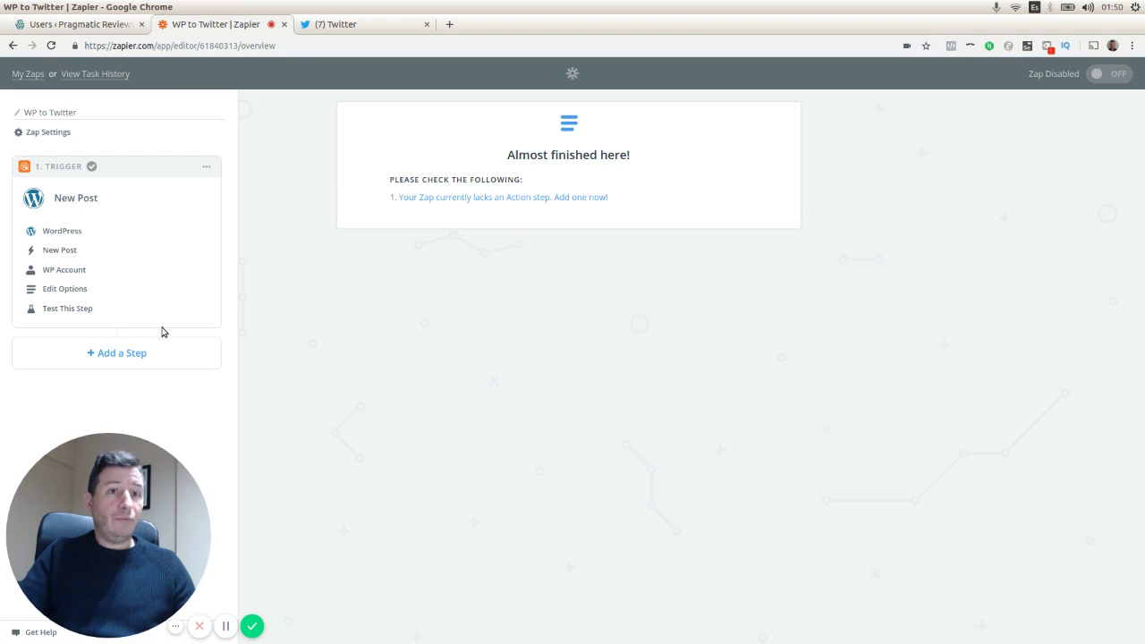
- Add an action step to the zap after the WordPress trigger
left_click(133, 358)
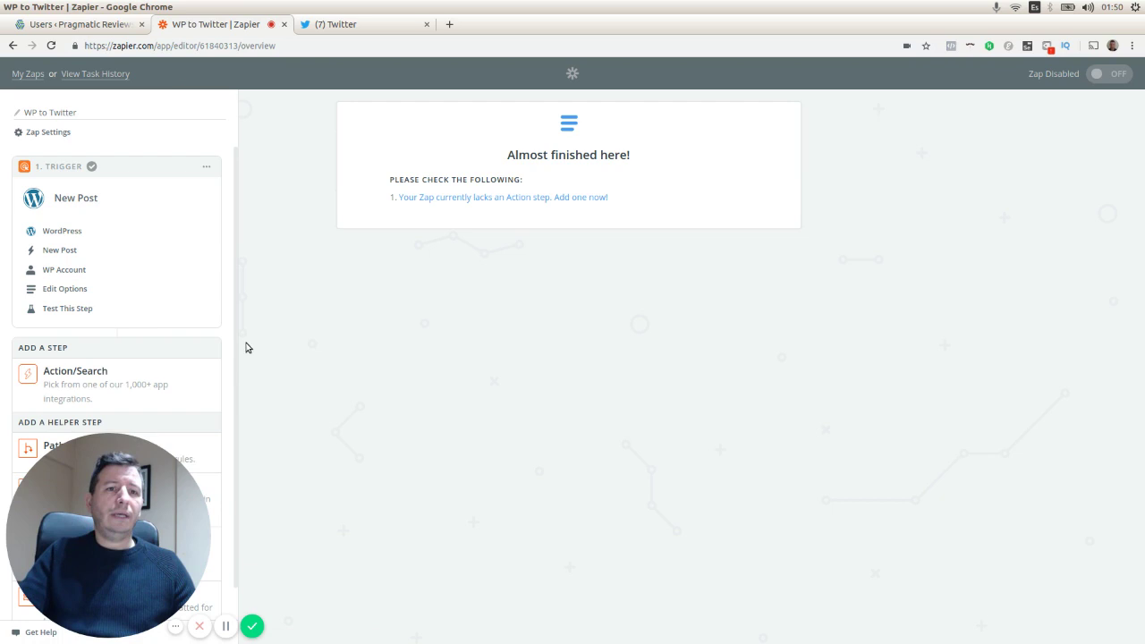
scroll(161, 358, "down", 1)
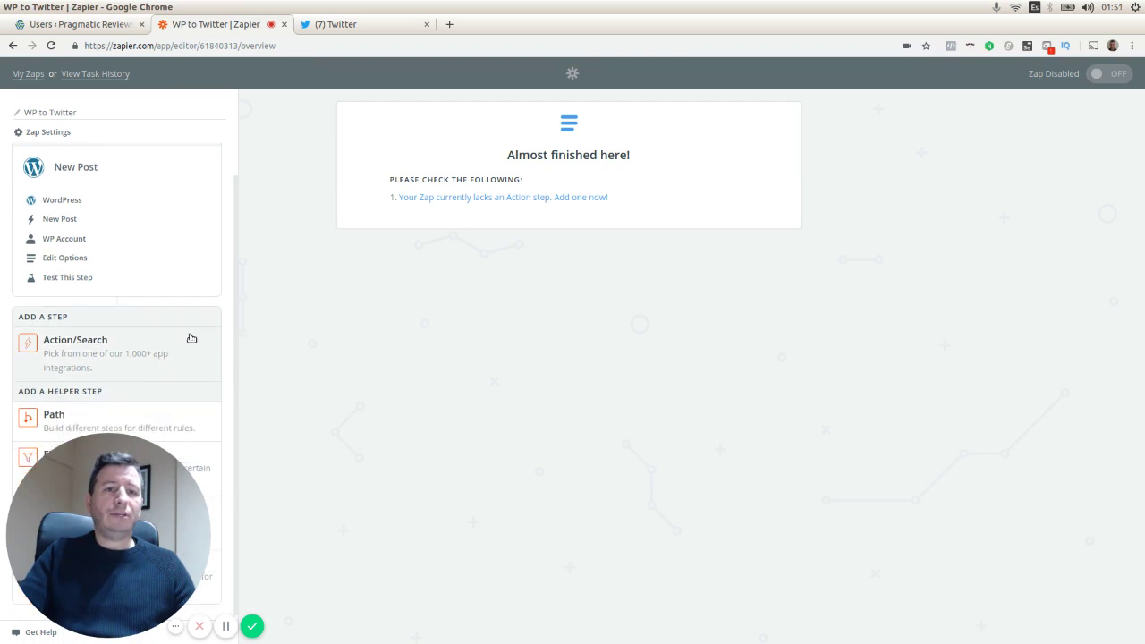
left_click_drag(117, 502, 996, 491)
left_click(203, 439)
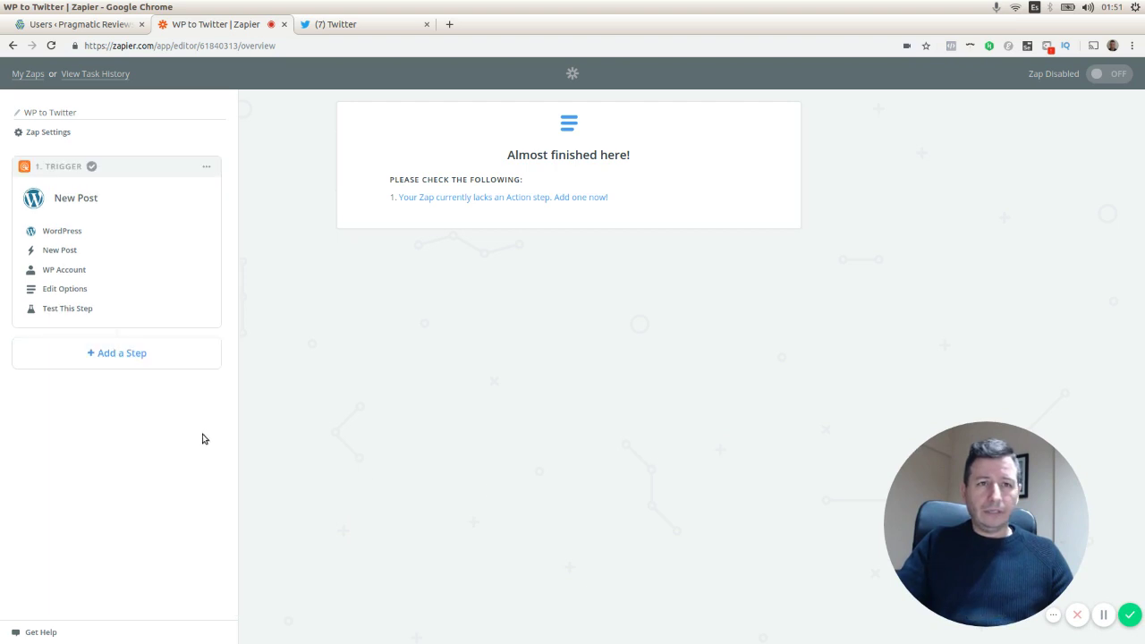
left_click(132, 358)
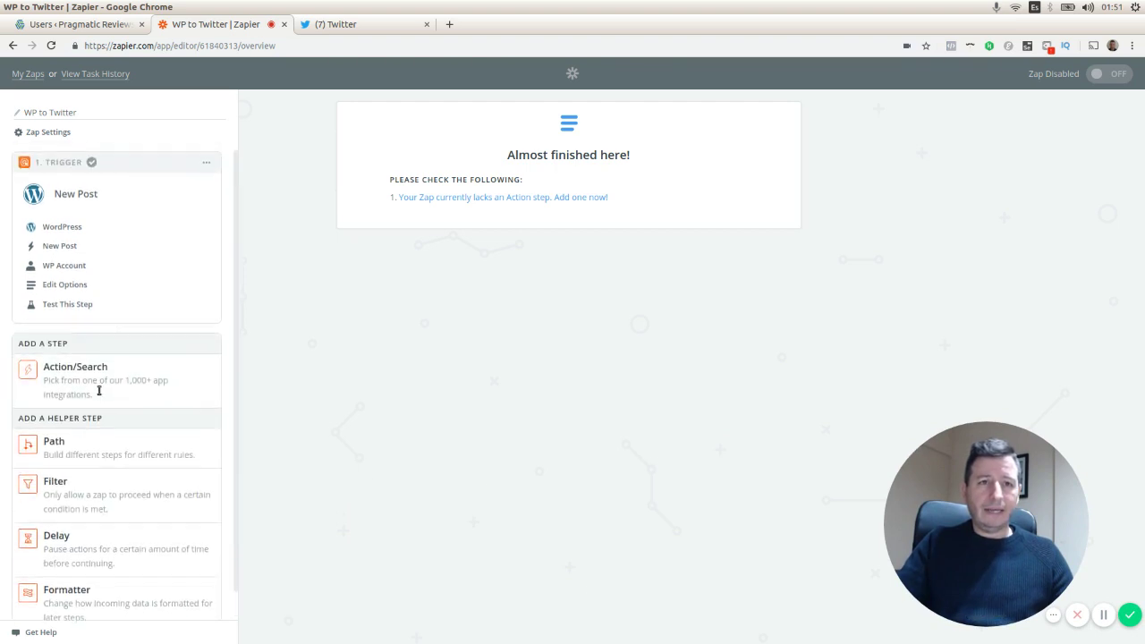
left_click(99, 383)
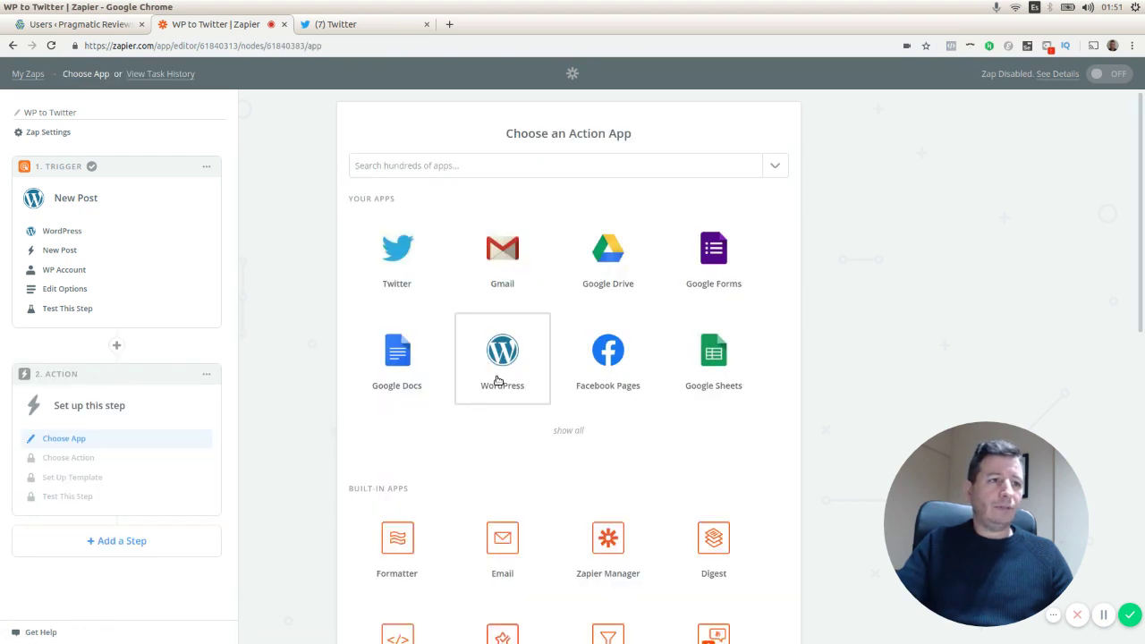
- Choose Twitter's Create Tweet as the action and continue
left_click(394, 270)
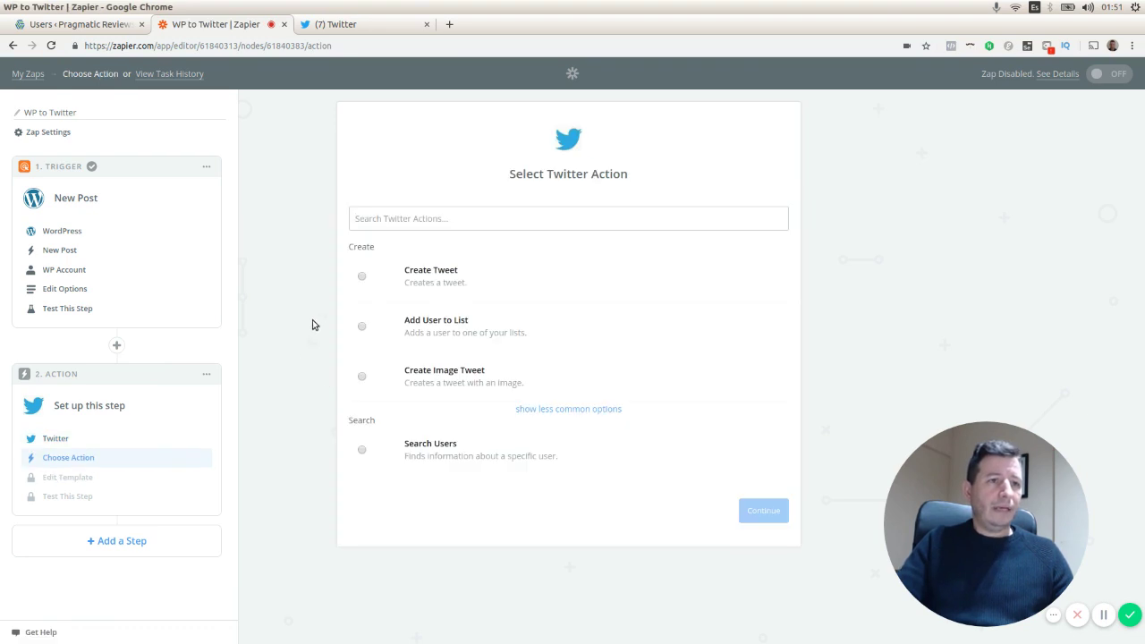
left_click(362, 279)
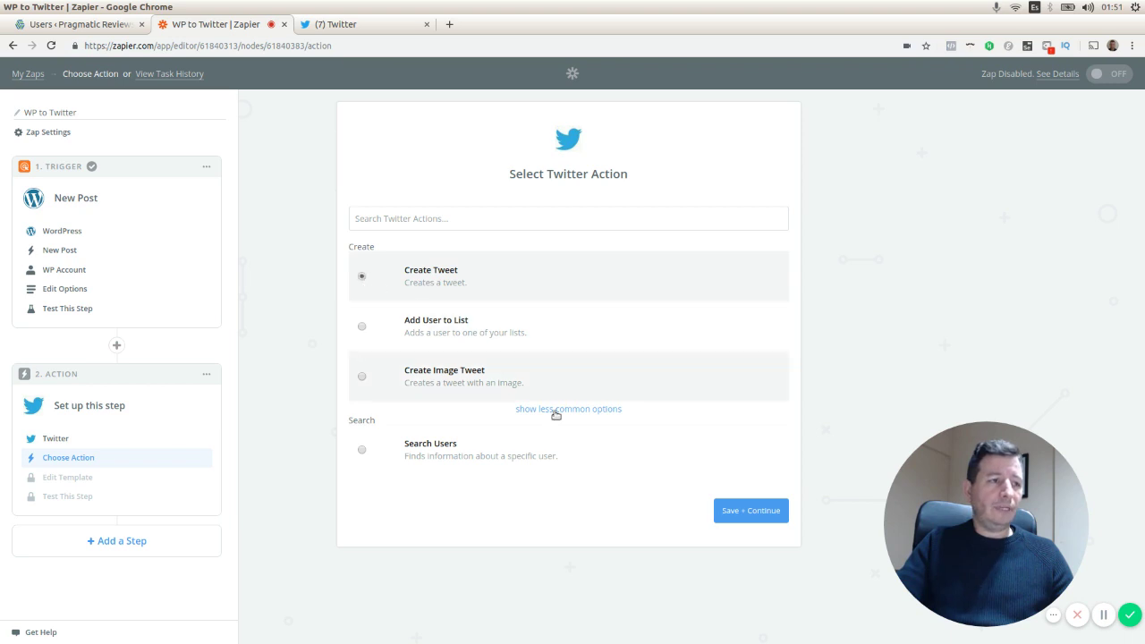
left_click(760, 511)
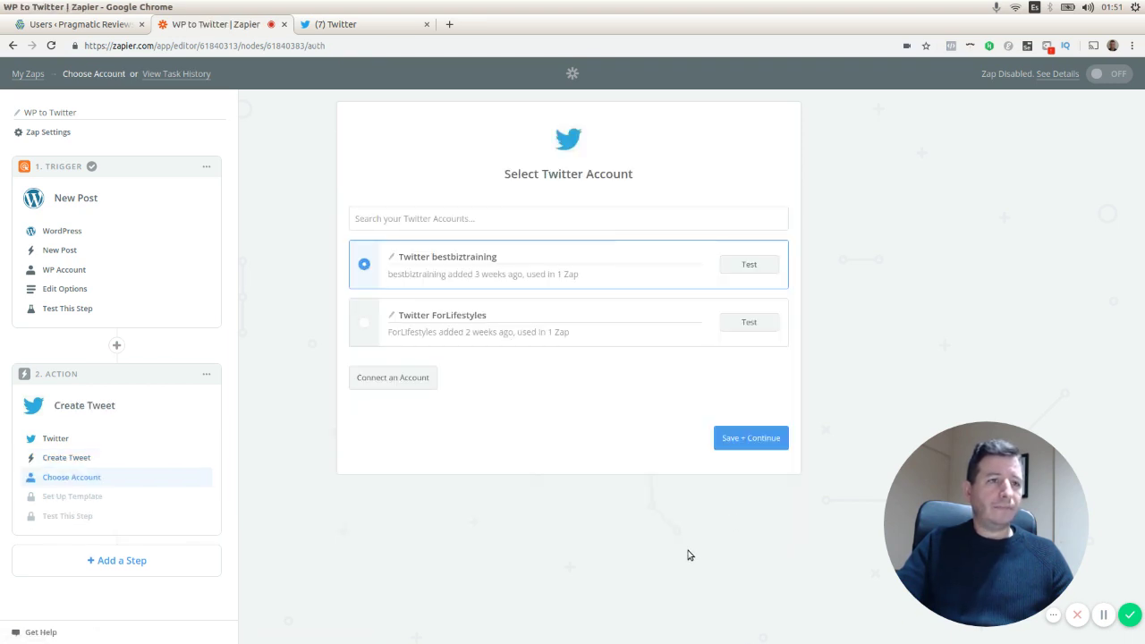
- Connect and authorize a third Twitter account in the popup, then test it
left_click(404, 384)
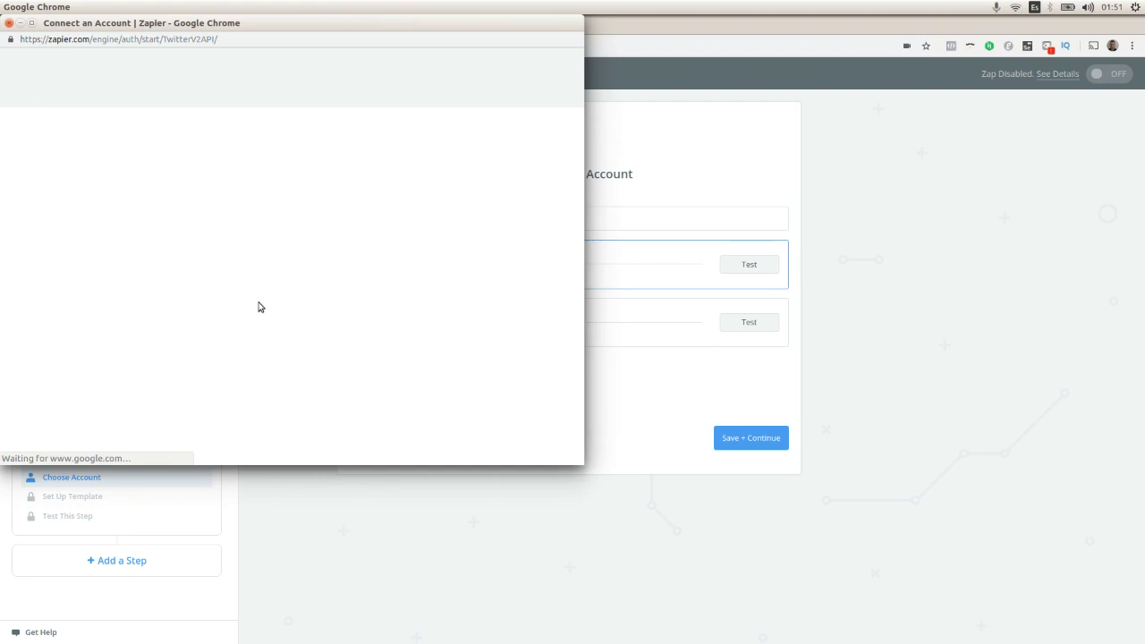
left_click_drag(302, 26, 478, 47)
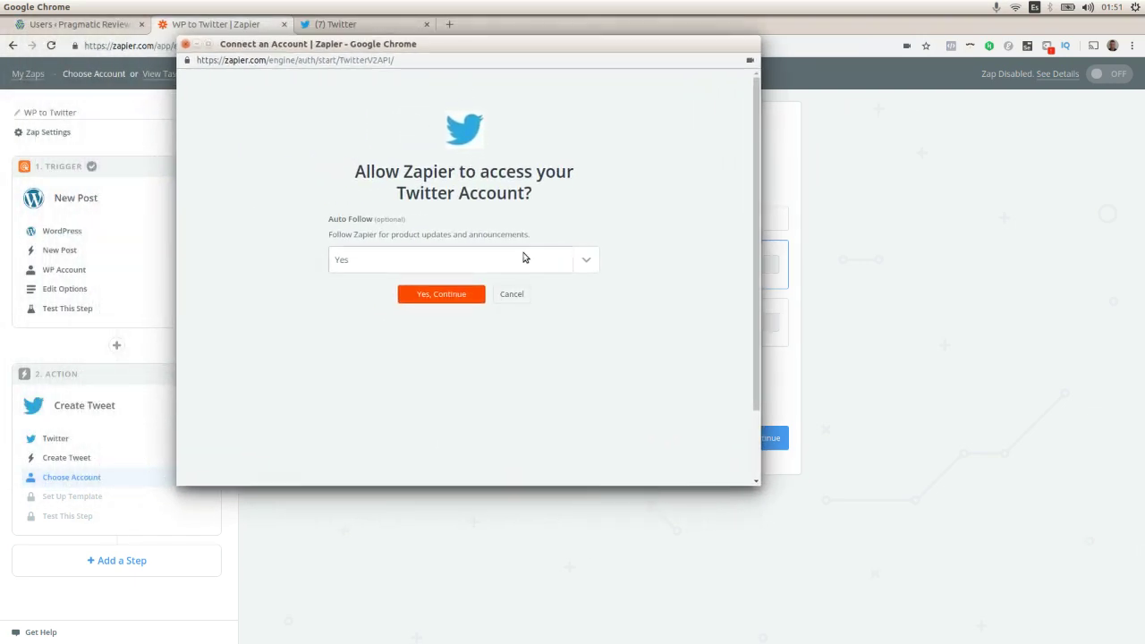
left_click(453, 299)
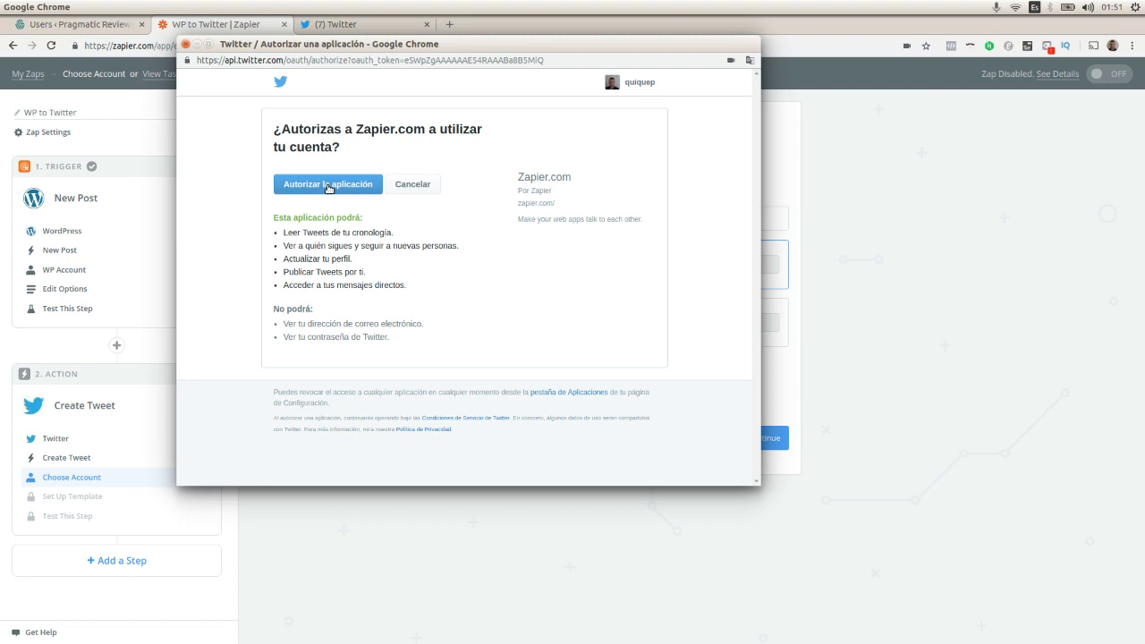
left_click(328, 186)
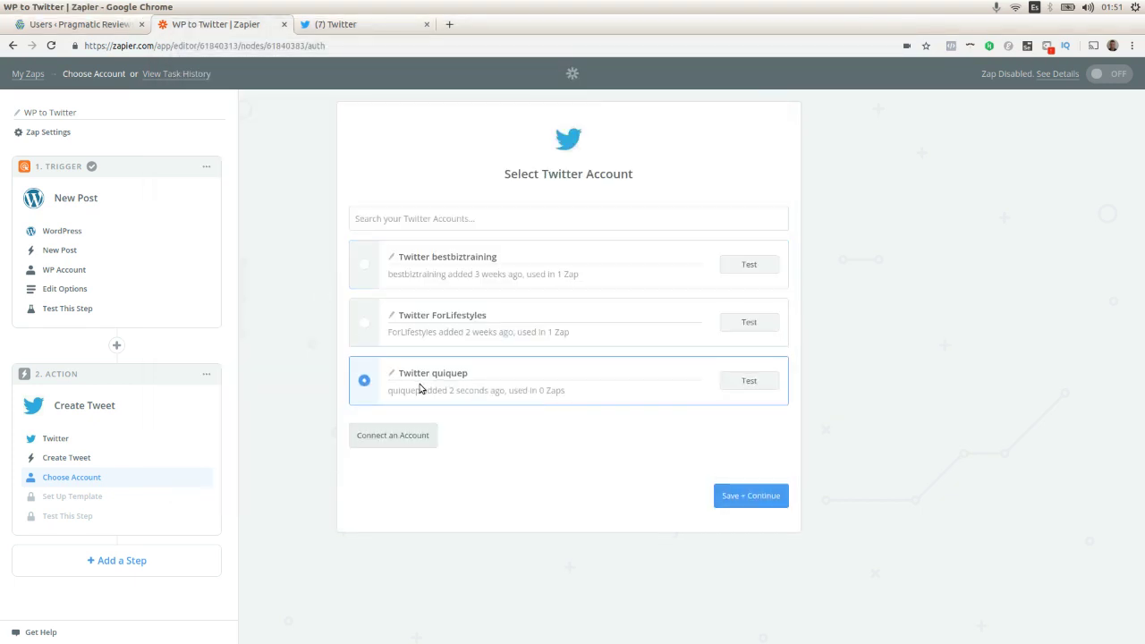
left_click(752, 382)
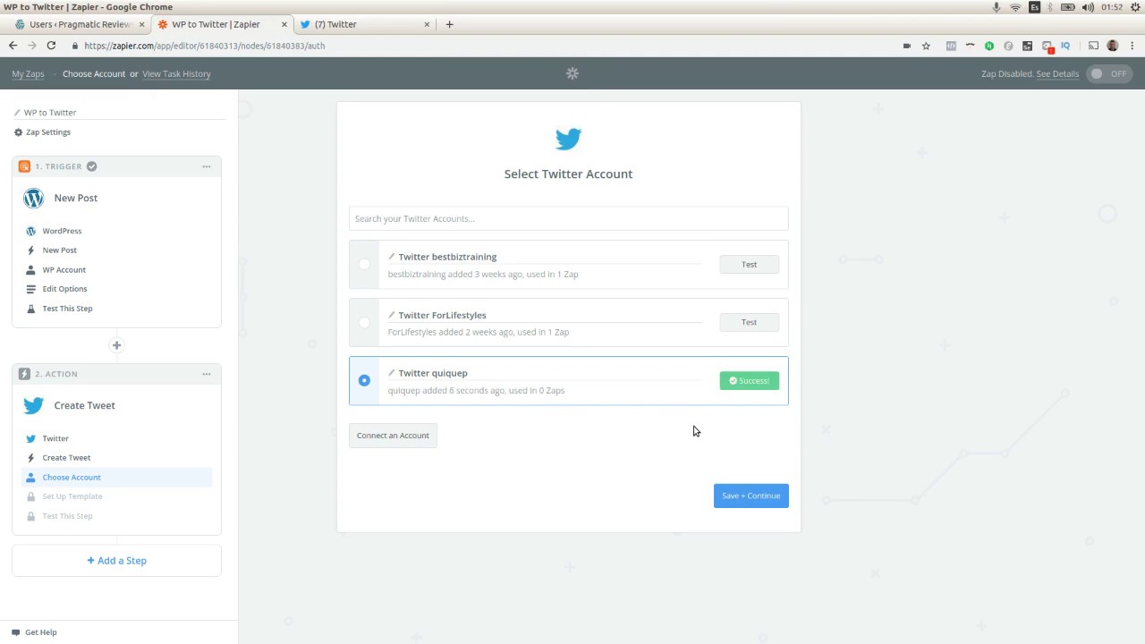
- Save the Twitter account, then set the tweet Message to Post Title followed by Link
left_click(753, 497)
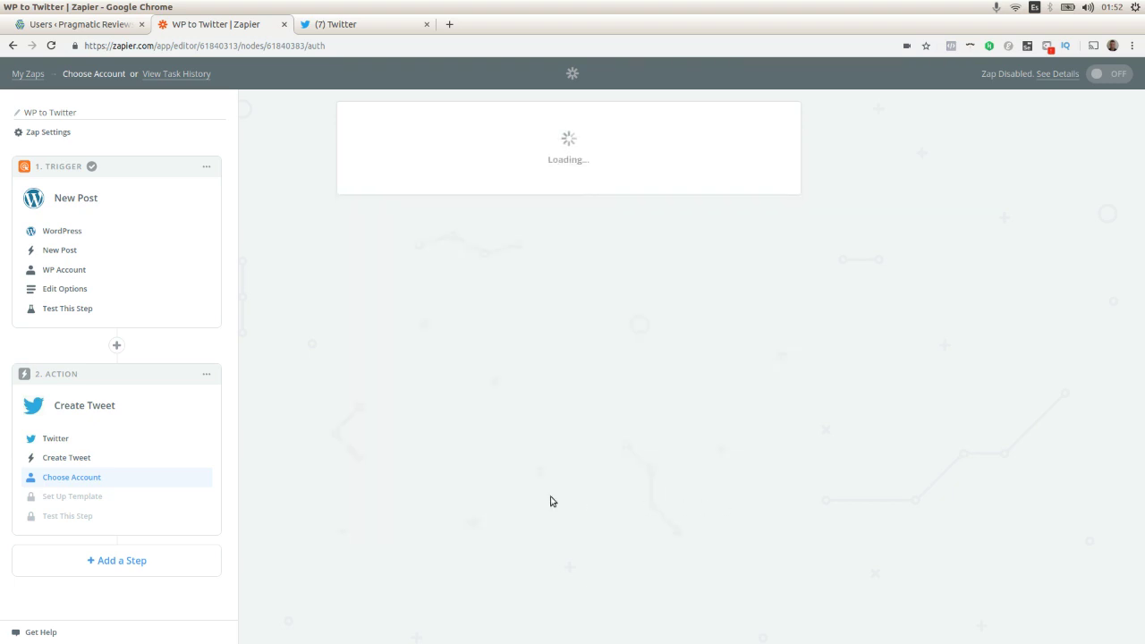
key("alt+Tab")
key("alt+Tab")
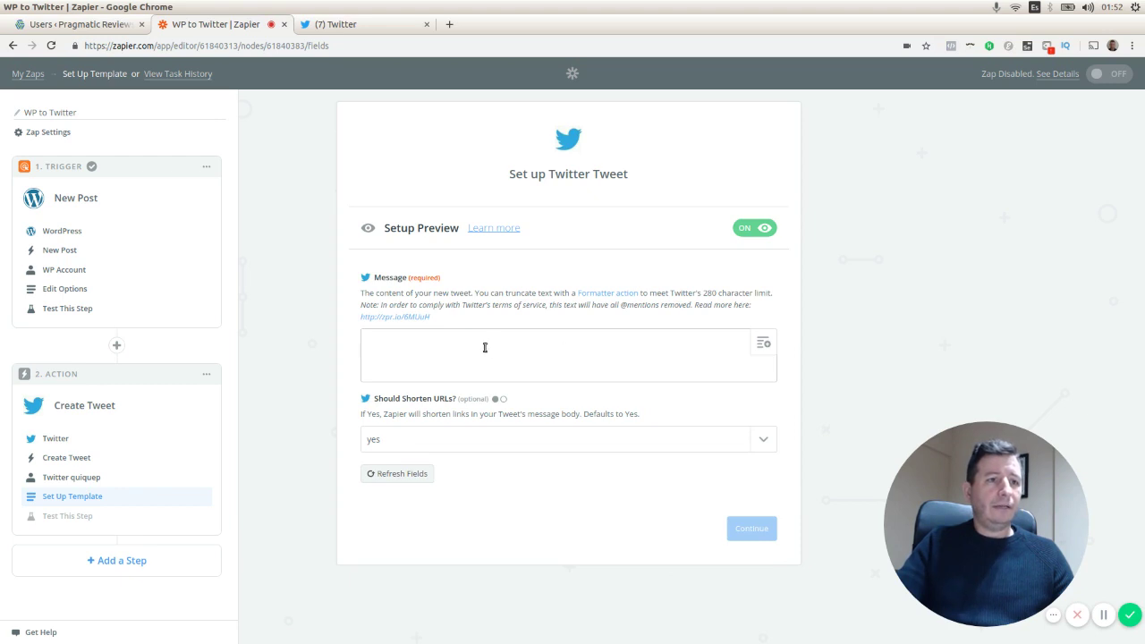
left_click(760, 346)
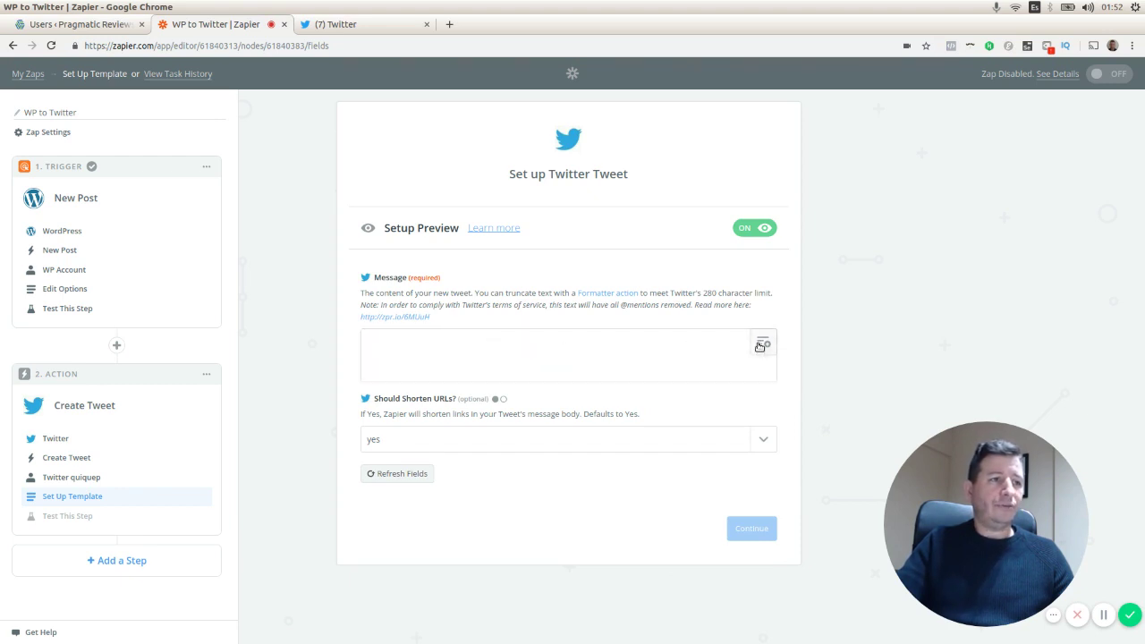
left_click(760, 346)
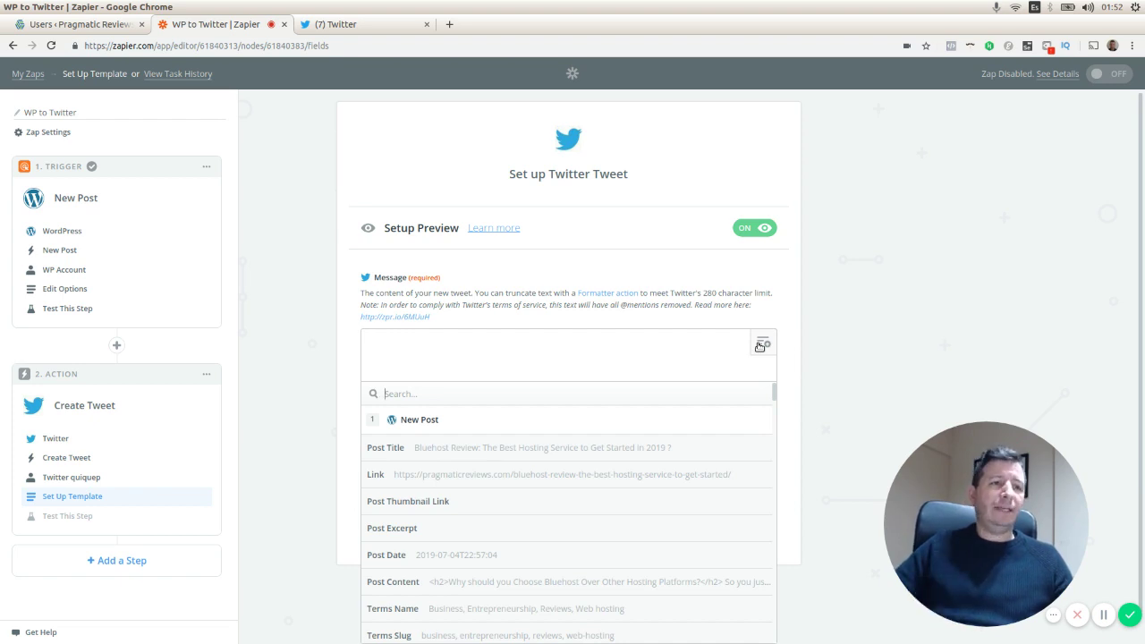
left_click(532, 452)
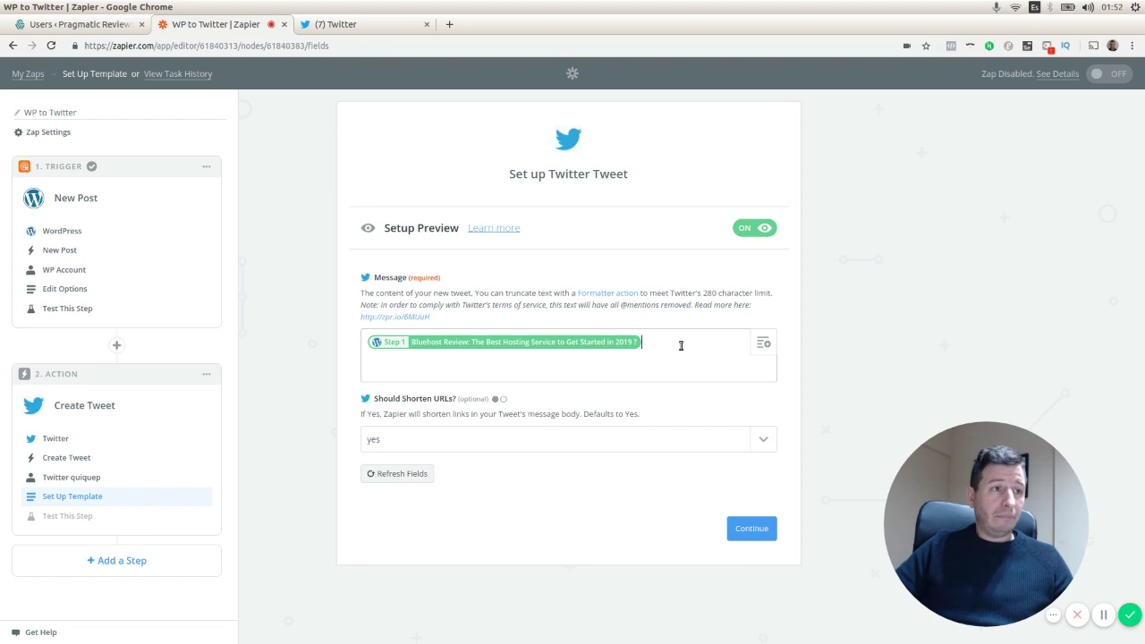
left_click(763, 344)
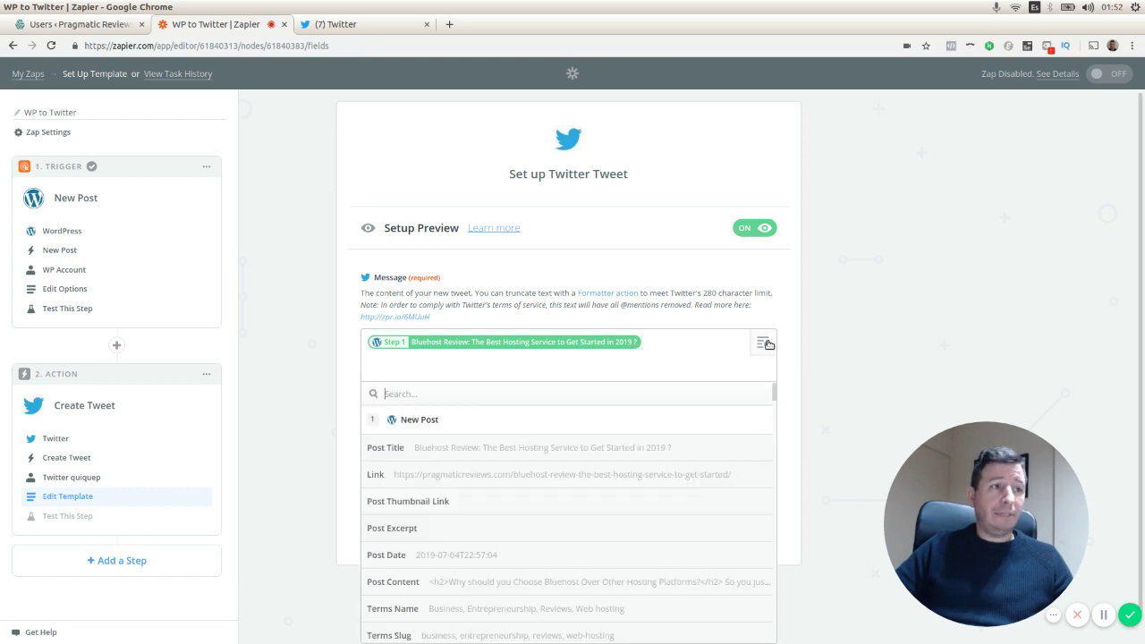
left_click(579, 474)
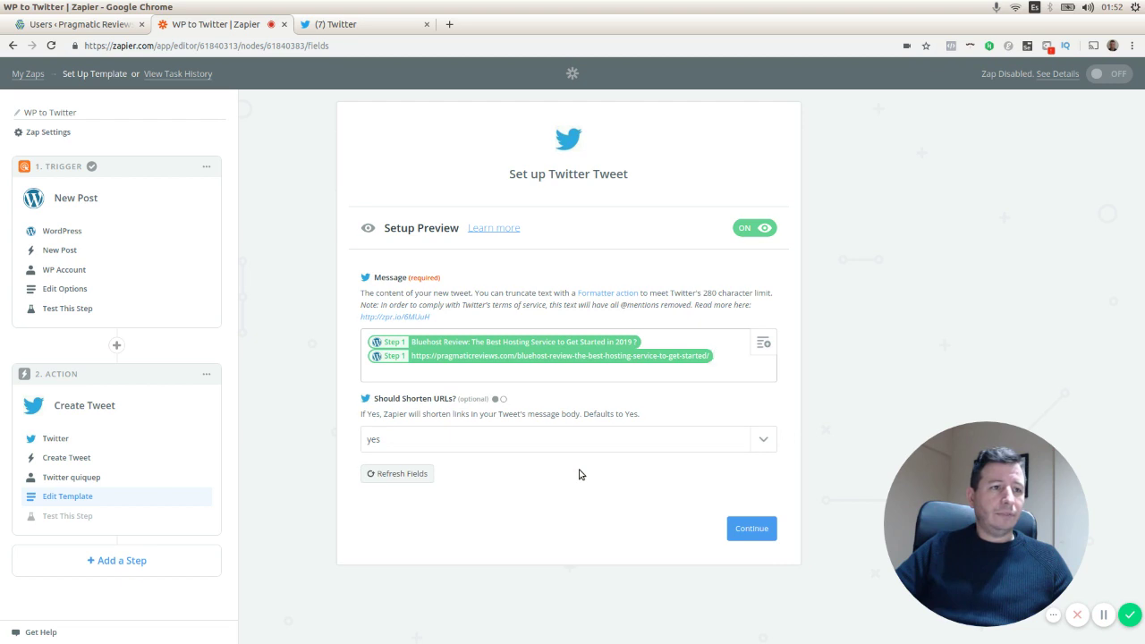
- Advance to the tweet test step and note the Twitter profile's current count of 731 tweets
left_click(746, 530)
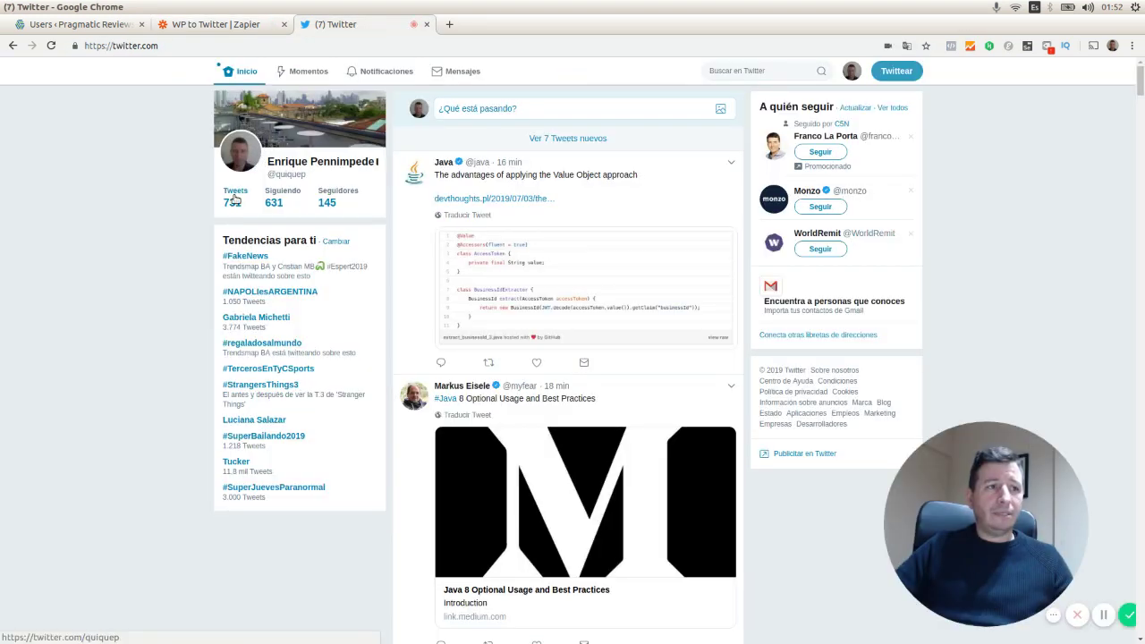
left_click(233, 199)
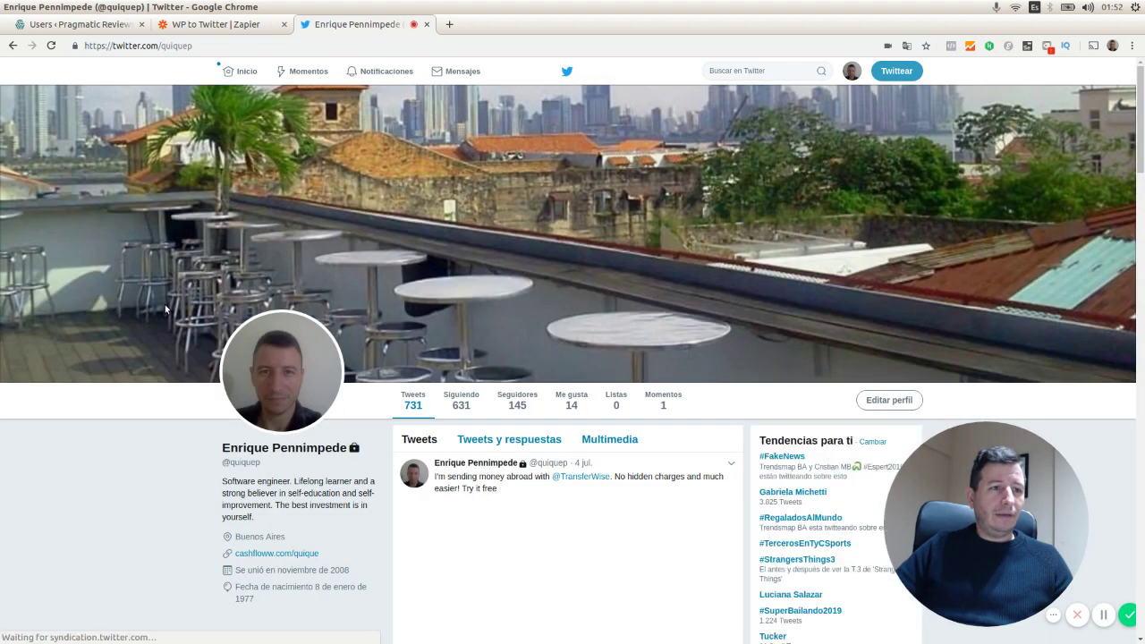
scroll(143, 327, "down", 5)
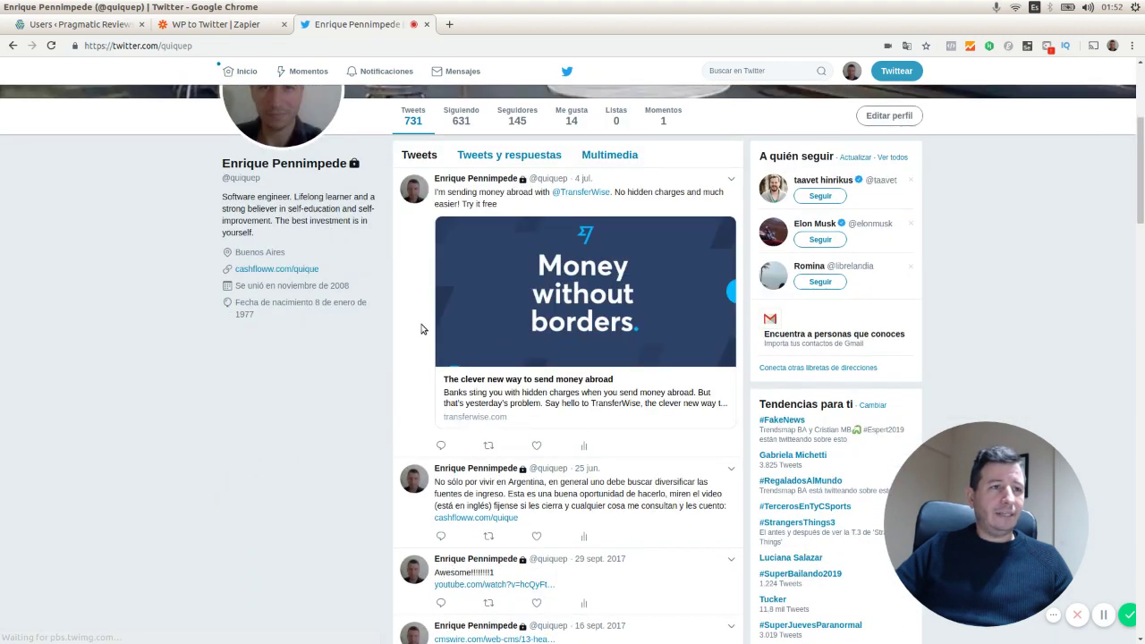
scroll(423, 330, "up", 3)
left_click(240, 24)
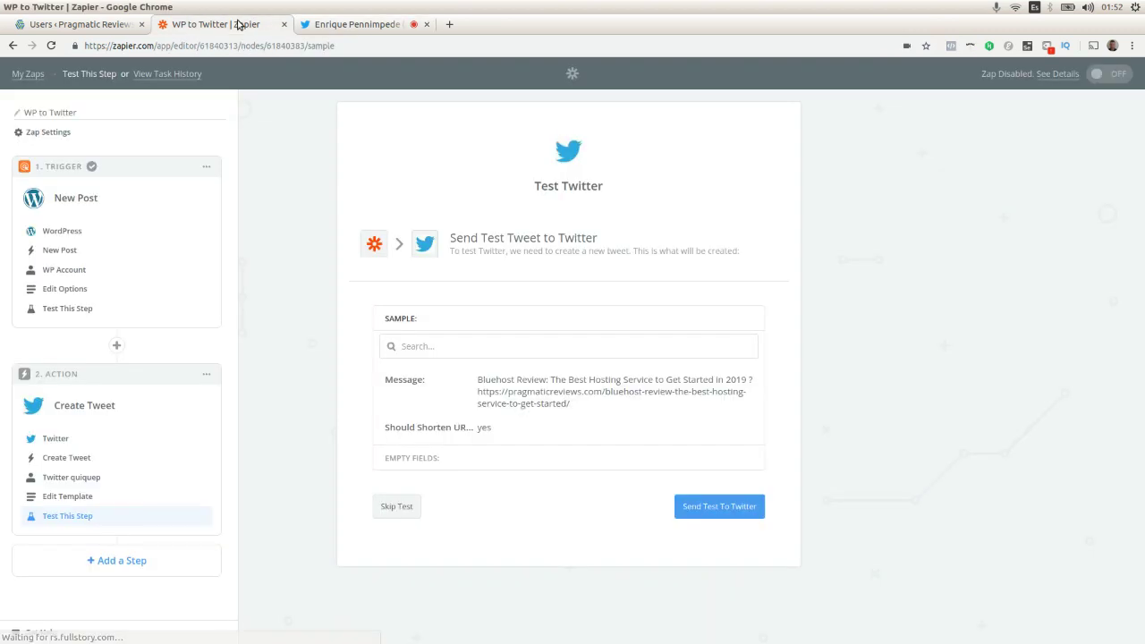
- Send the Bluehost Review test tweet and verify it appears on the reloaded Twitter profile
left_click(710, 508)
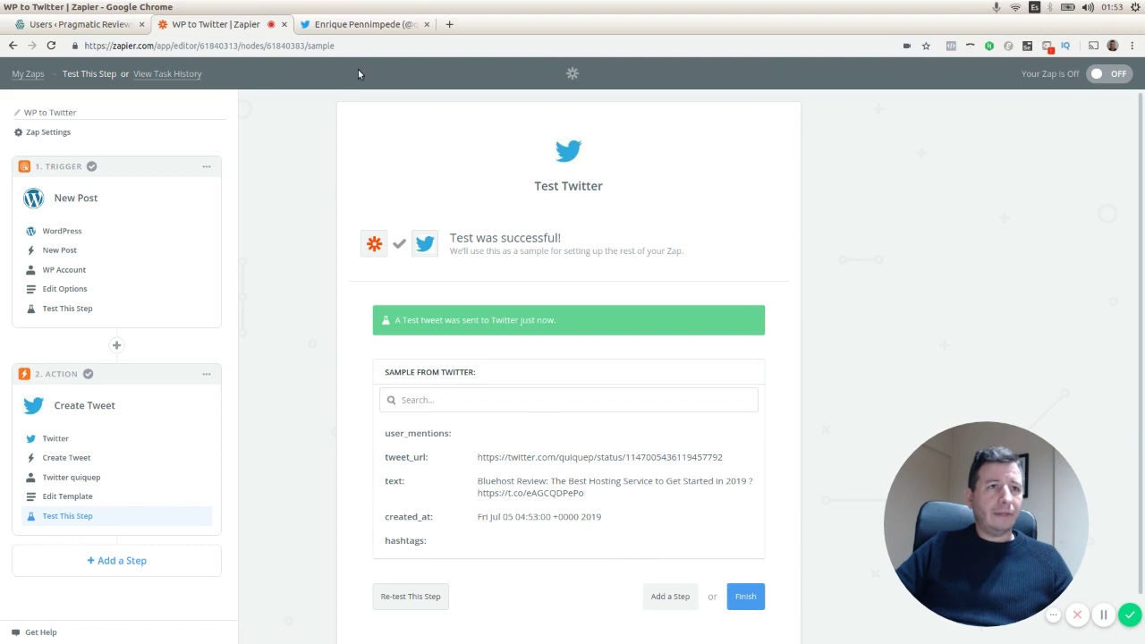
left_click(366, 24)
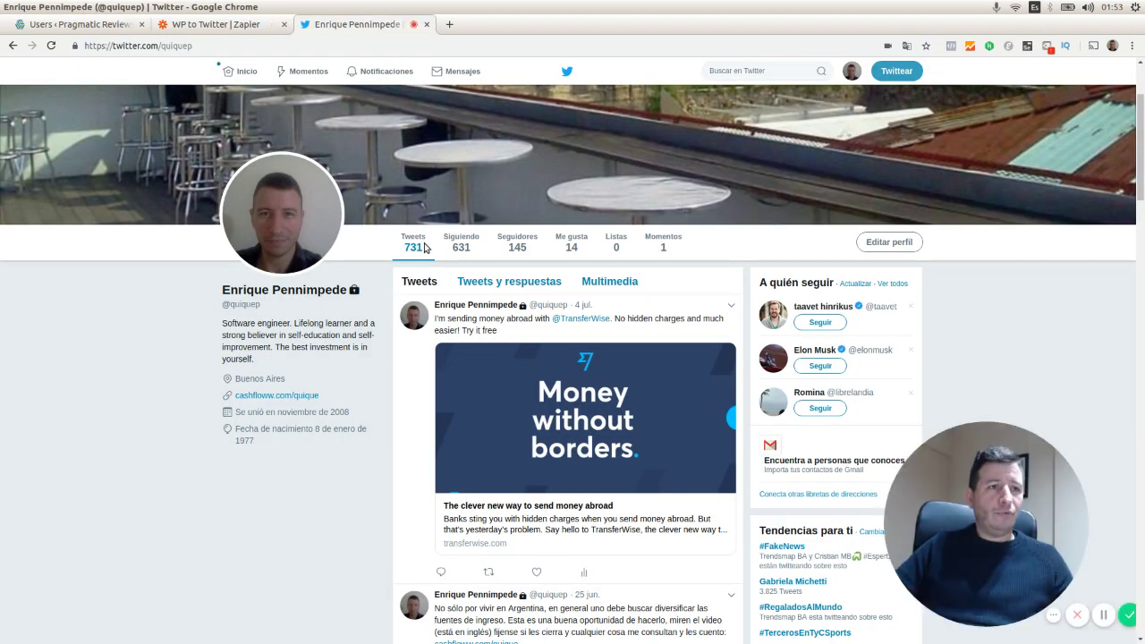
left_click(51, 45)
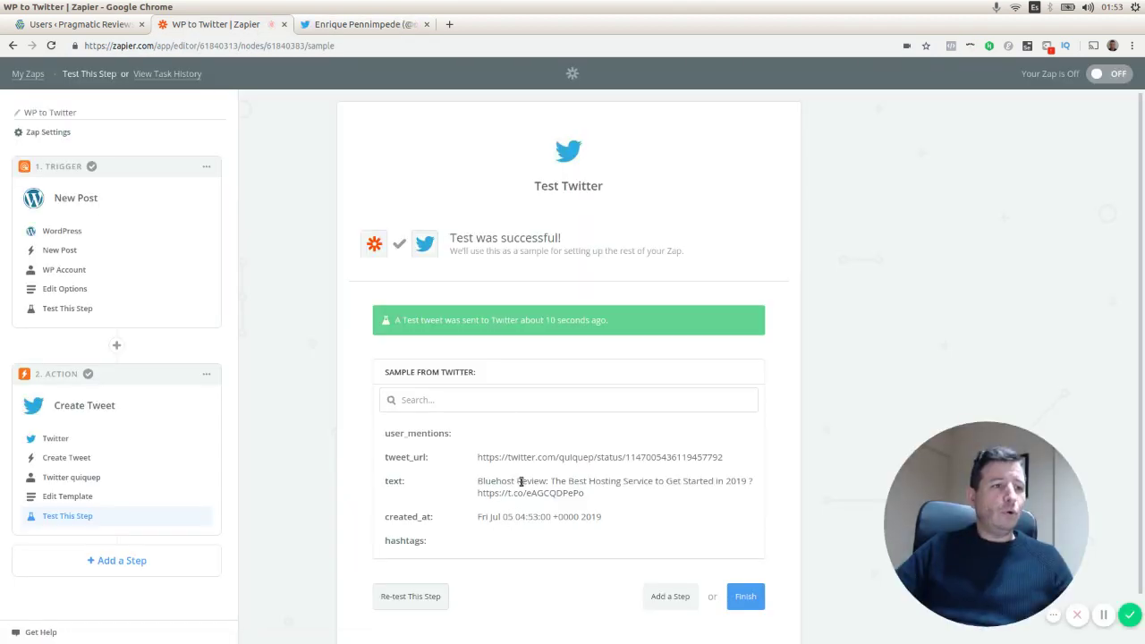
left_click(365, 27)
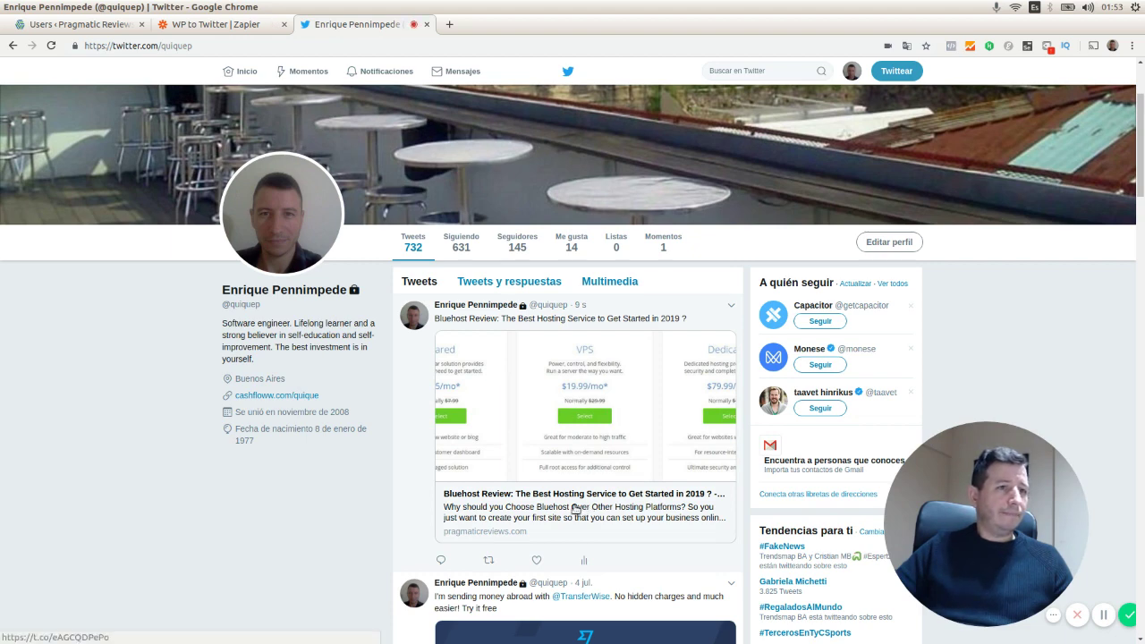
left_click(240, 28)
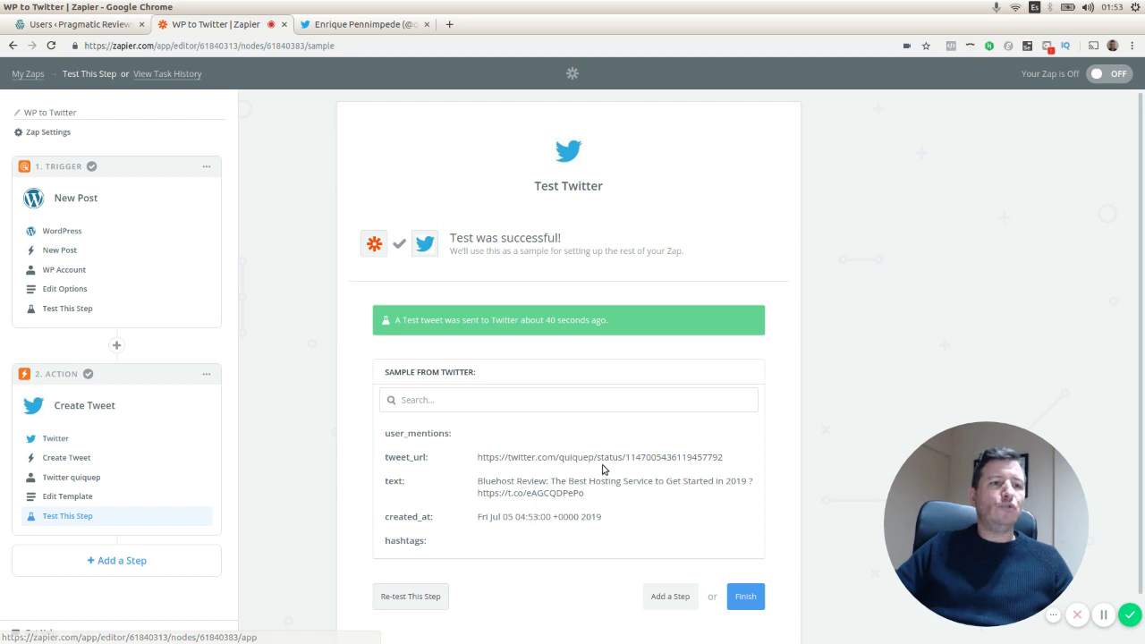
scroll(582, 456, "down", 1)
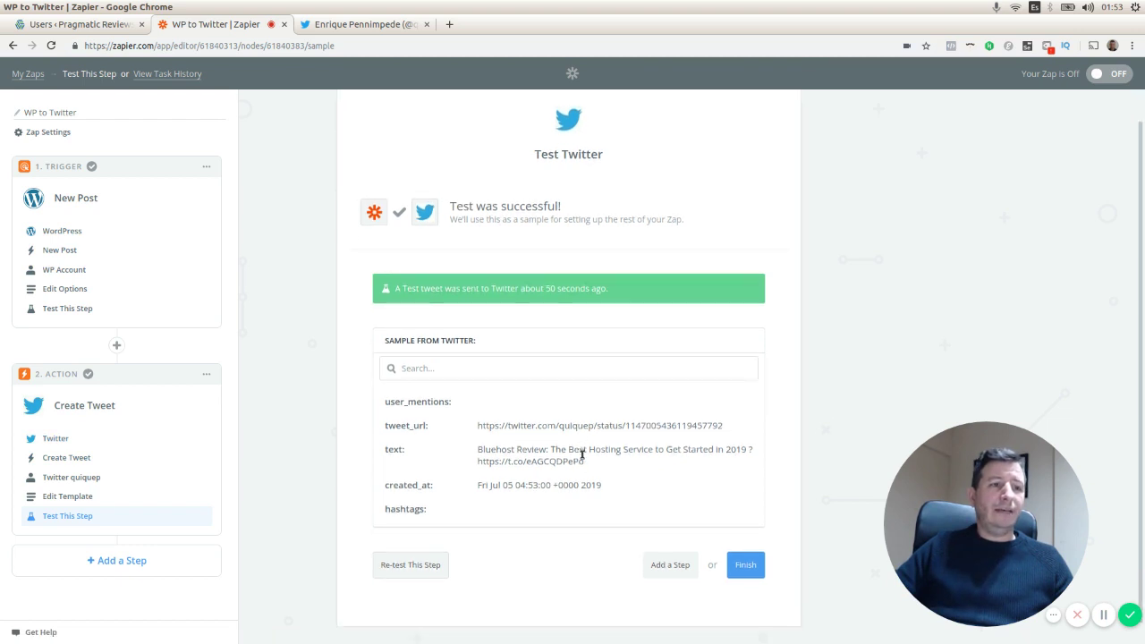